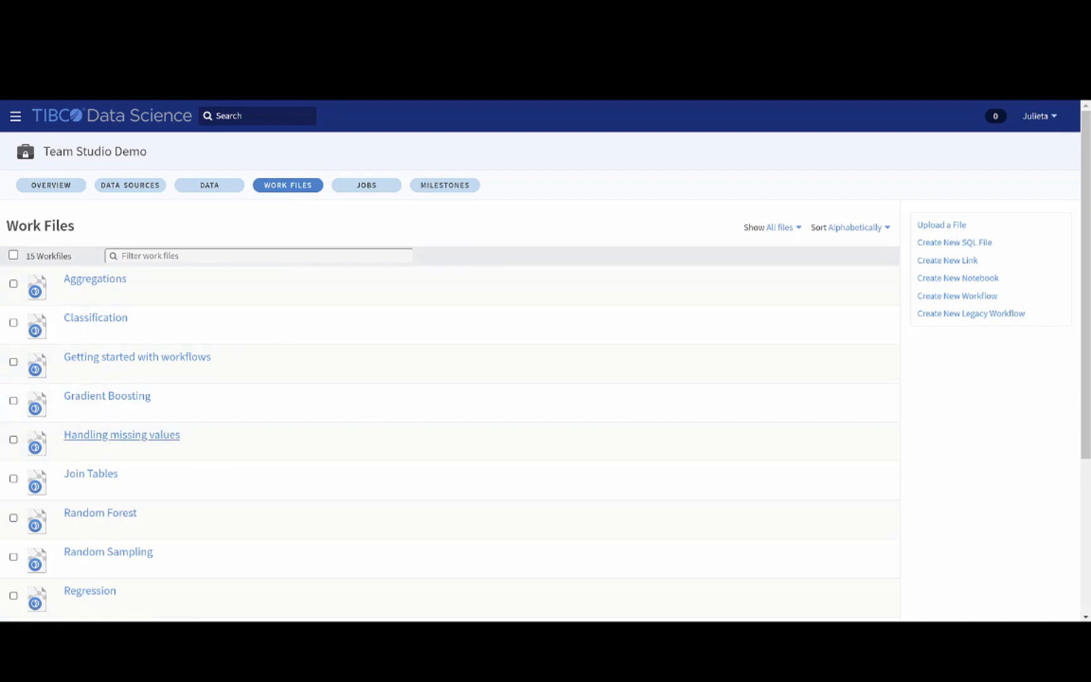
Open the "Handling missing values" workflow and show the results of its Titanic.csv dataset
{"action": "left_click", "coordinate": [122, 434]}
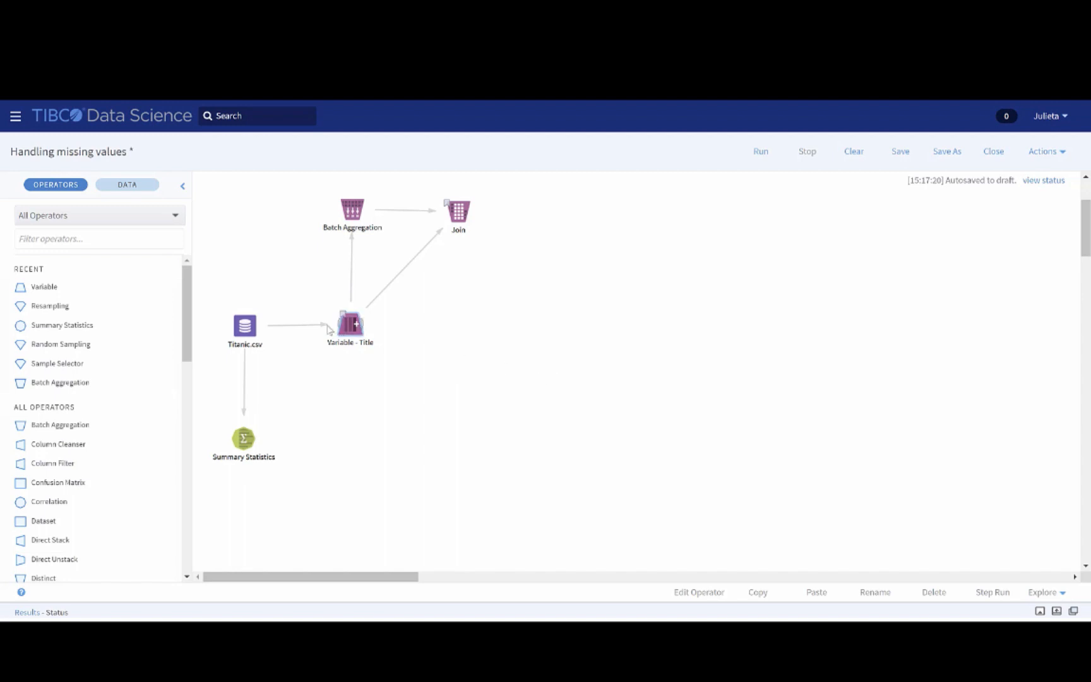
{"action": "left_click", "coordinate": [244, 325]}
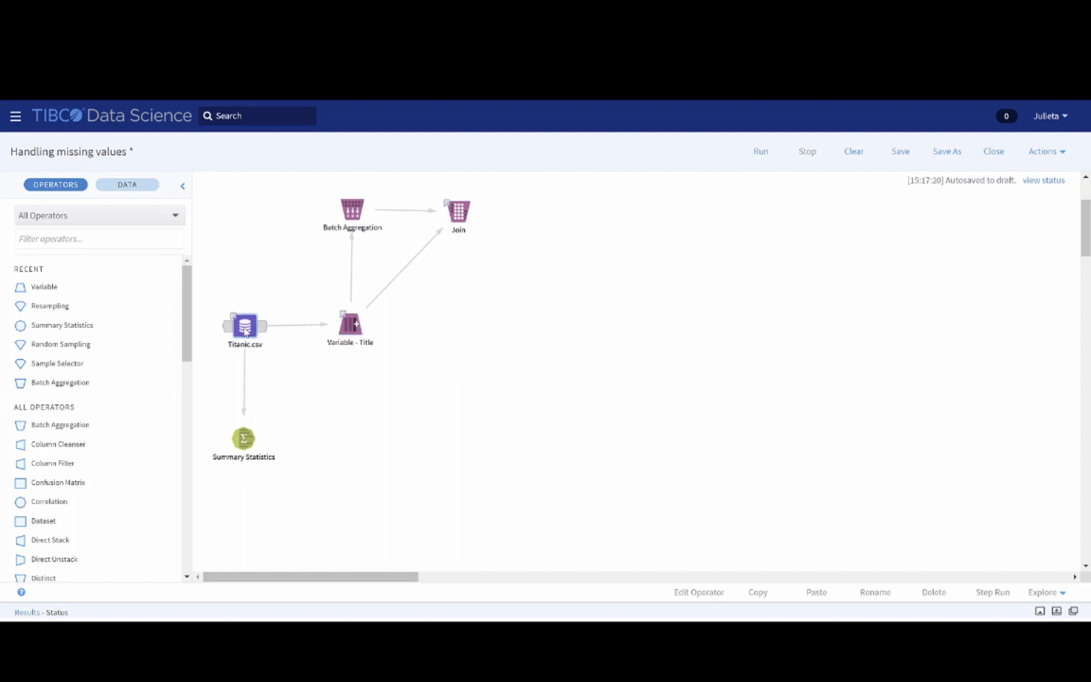
{"action": "left_click", "coordinate": [25, 612]}
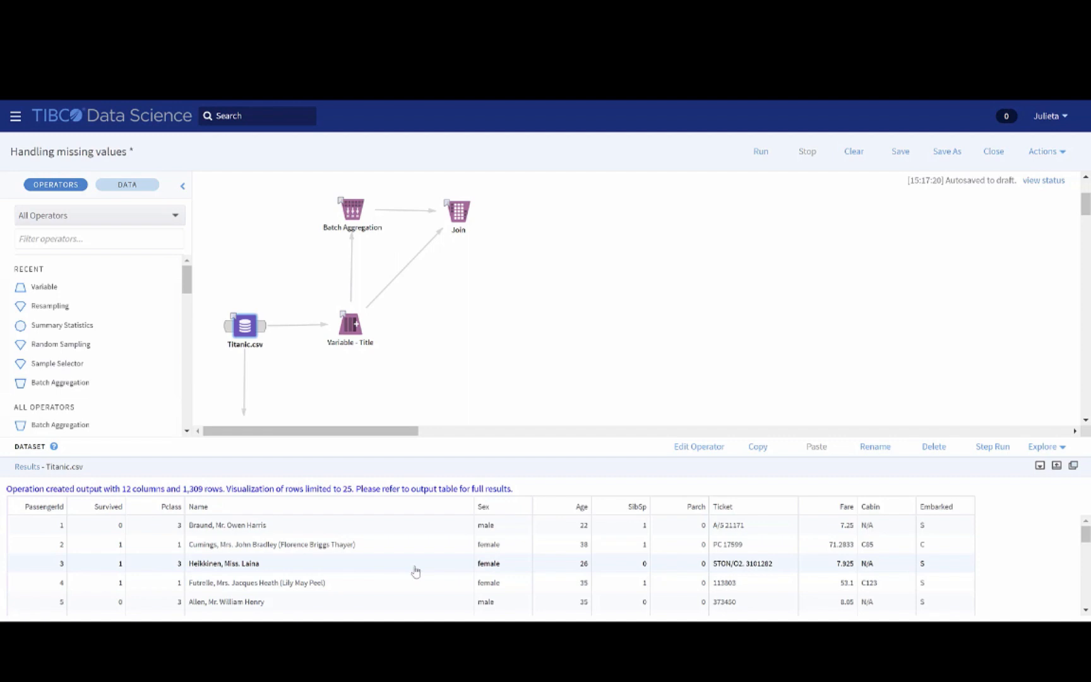
Examine the Summary Statistics results for null counts in every column of the Titanic data
{"action": "scroll", "coordinate": [398, 379], "scroll_direction": "down", "scroll_amount": 1}
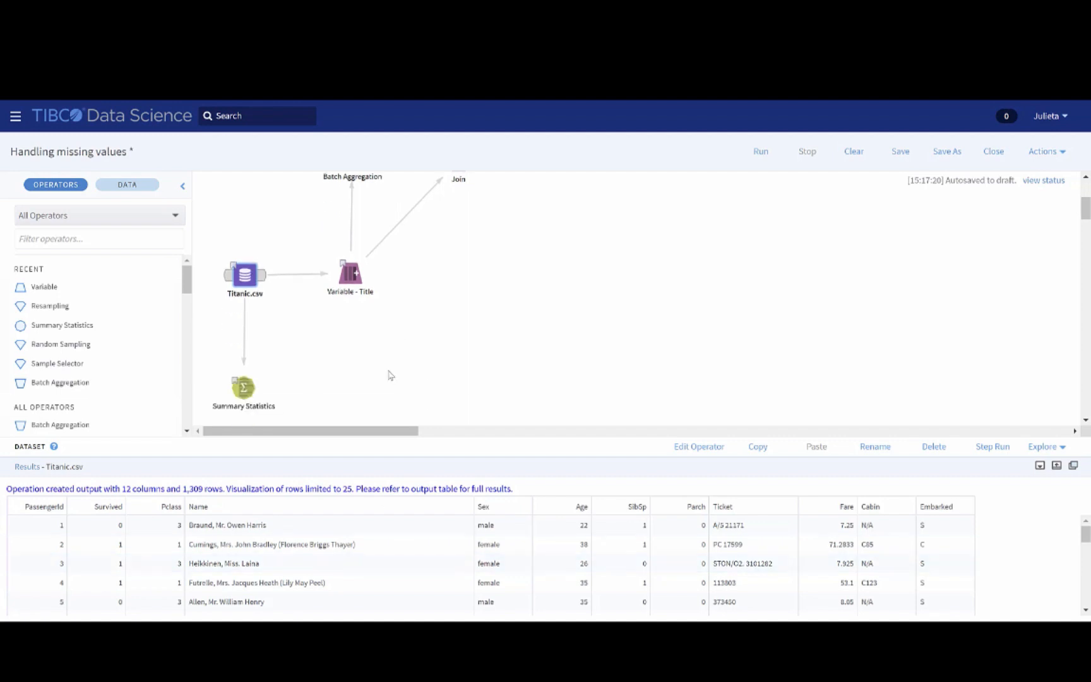
{"action": "left_click", "coordinate": [243, 379]}
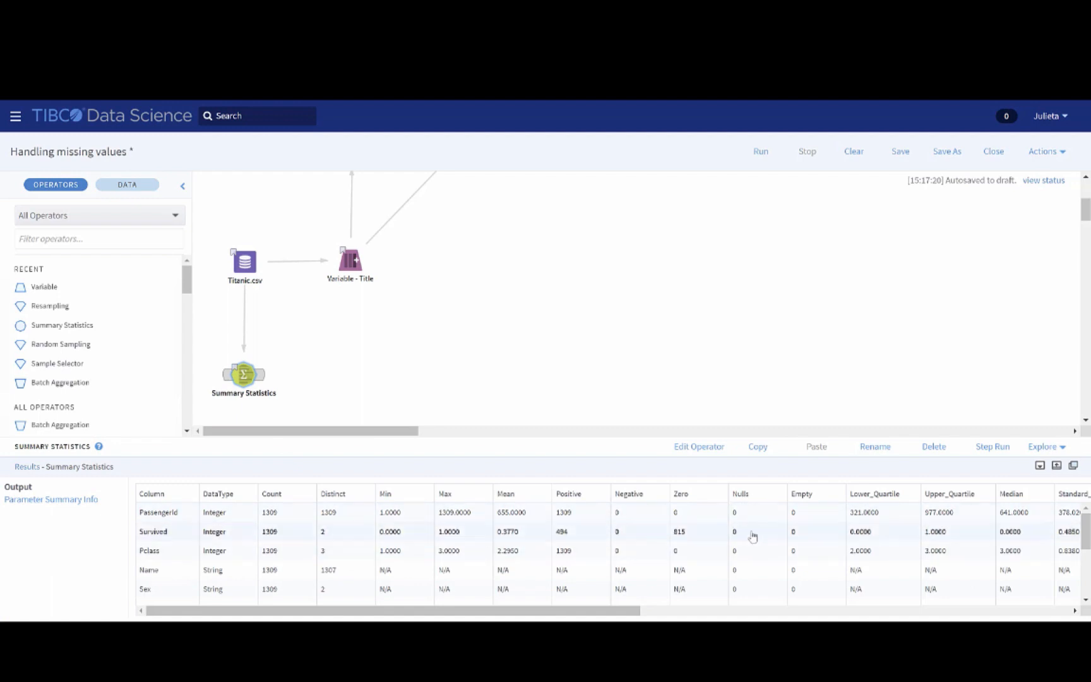
{"action": "scroll", "coordinate": [745, 544], "scroll_direction": "down", "scroll_amount": 1}
{"action": "scroll", "coordinate": [746, 544], "scroll_direction": "down", "scroll_amount": 1}
{"action": "scroll", "coordinate": [748, 554], "scroll_direction": "down", "scroll_amount": 2}
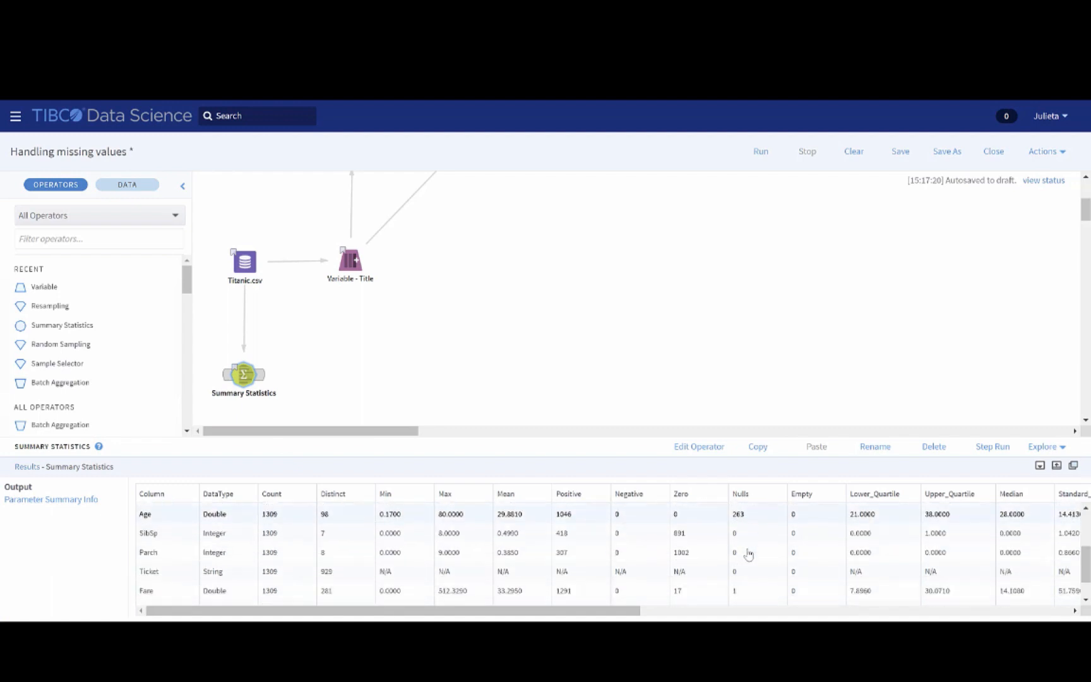
{"action": "scroll", "coordinate": [749, 555], "scroll_direction": "up", "scroll_amount": 2}
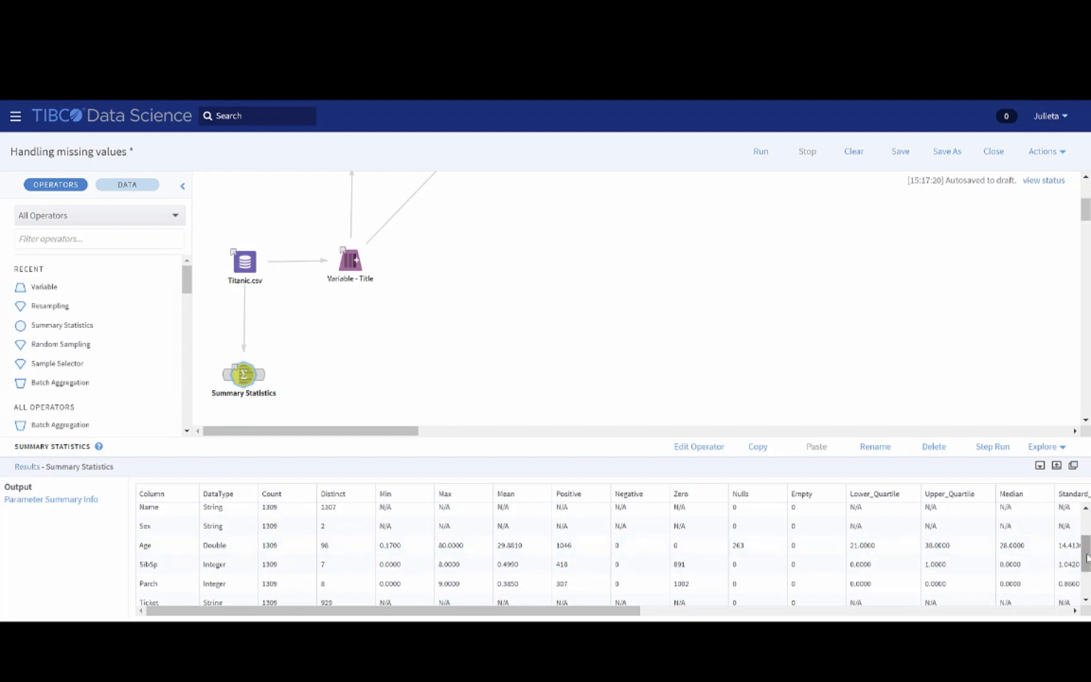
{"action": "left_click_drag", "start_coordinate": [1086, 554], "coordinate": [1088, 567]}
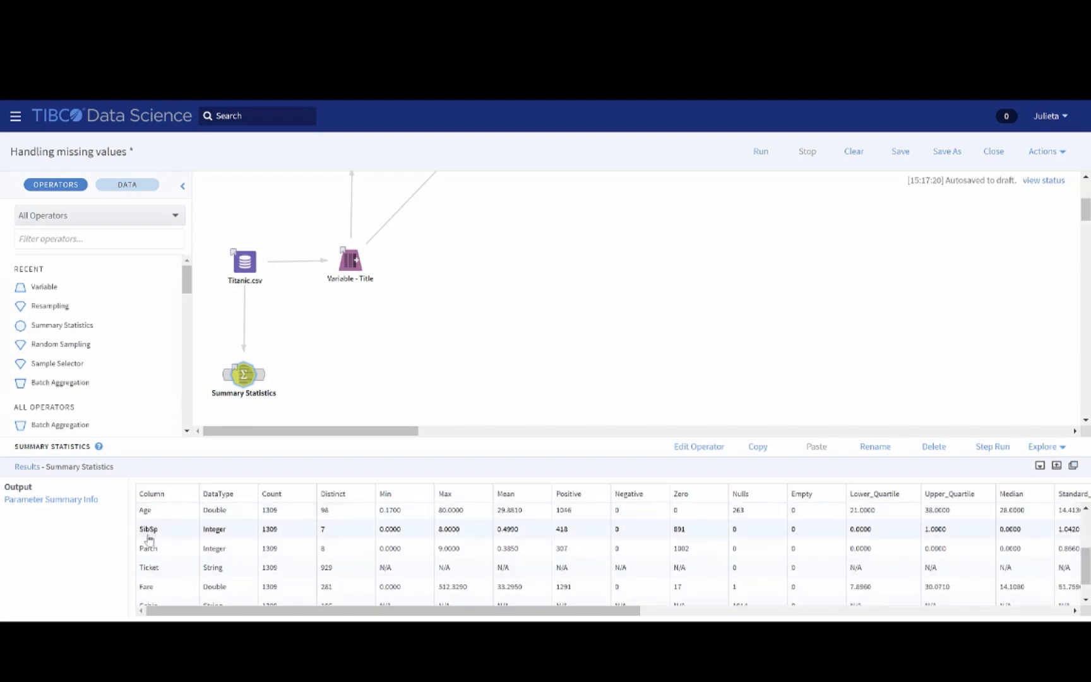
{"action": "scroll", "coordinate": [152, 594], "scroll_direction": "down", "scroll_amount": 1}
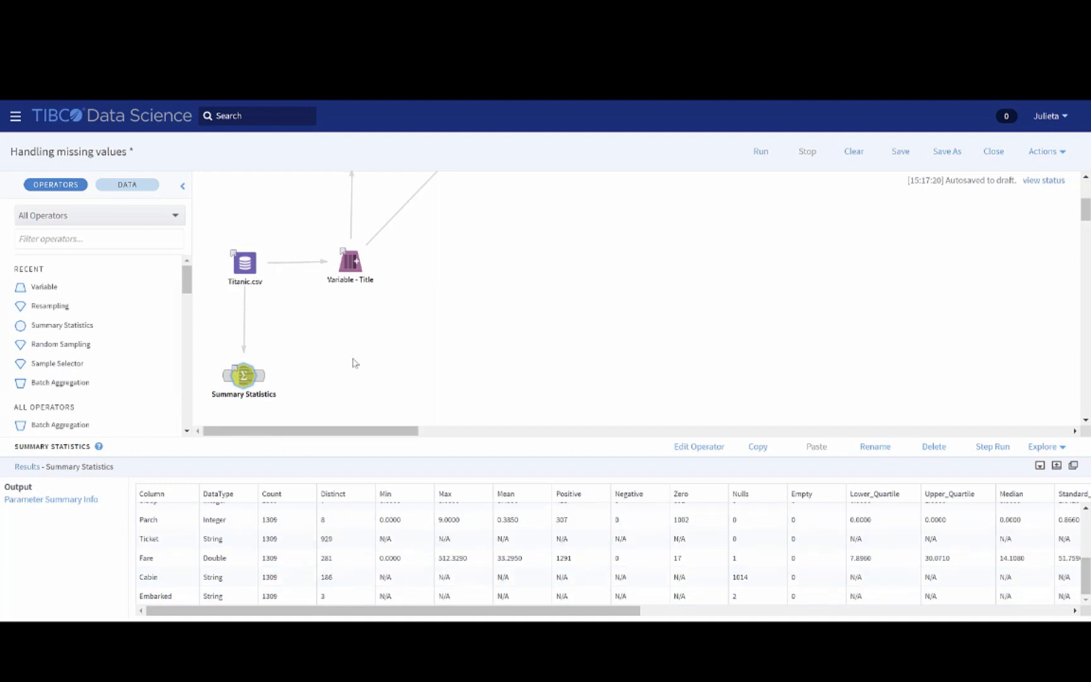
Review the results of the Variable - Title, Batch Aggregation and Join operators, comparing Age with mean_Age in the joined rows
{"action": "scroll", "coordinate": [379, 366], "scroll_direction": "up", "scroll_amount": 1}
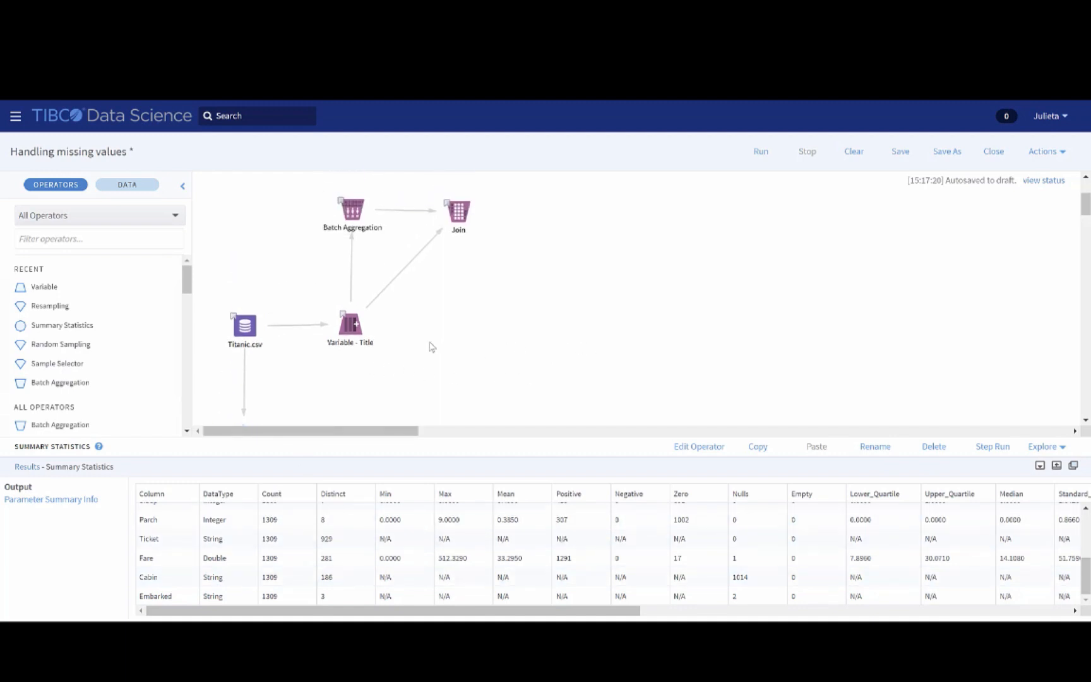
{"action": "left_click", "coordinate": [356, 332]}
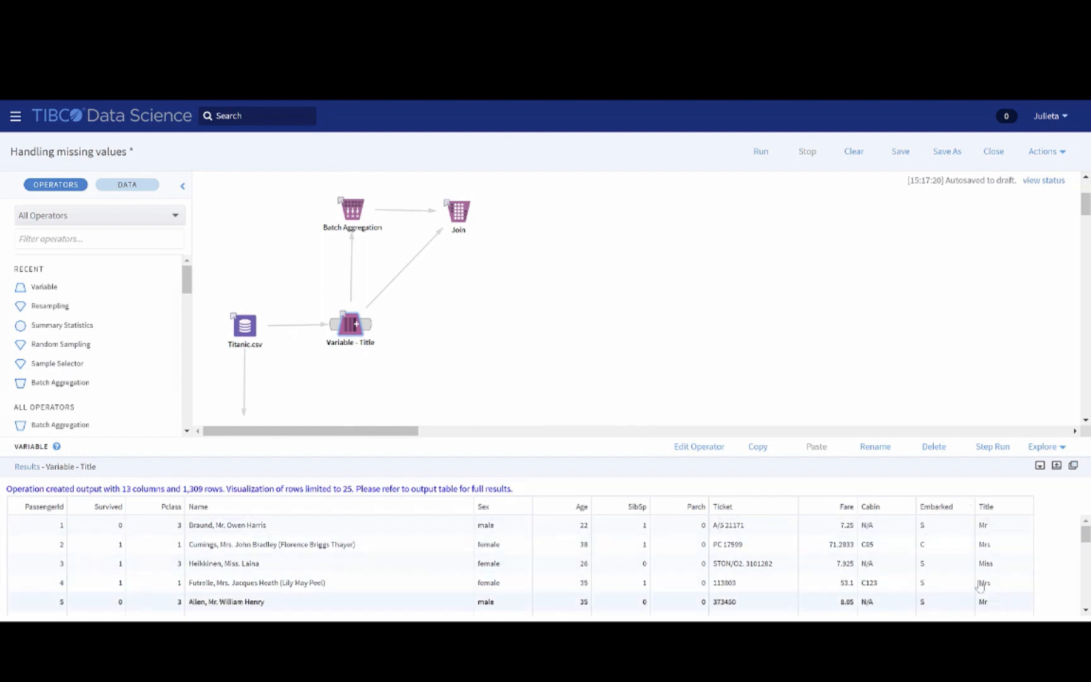
{"action": "left_click", "coordinate": [359, 216]}
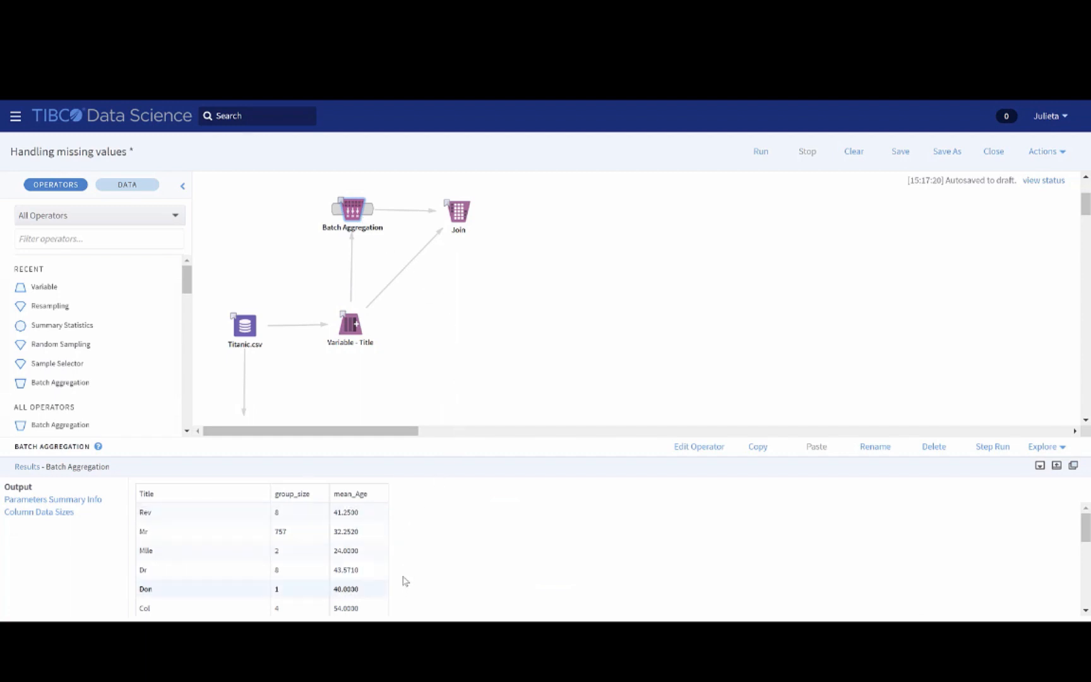
{"action": "left_click", "coordinate": [460, 214]}
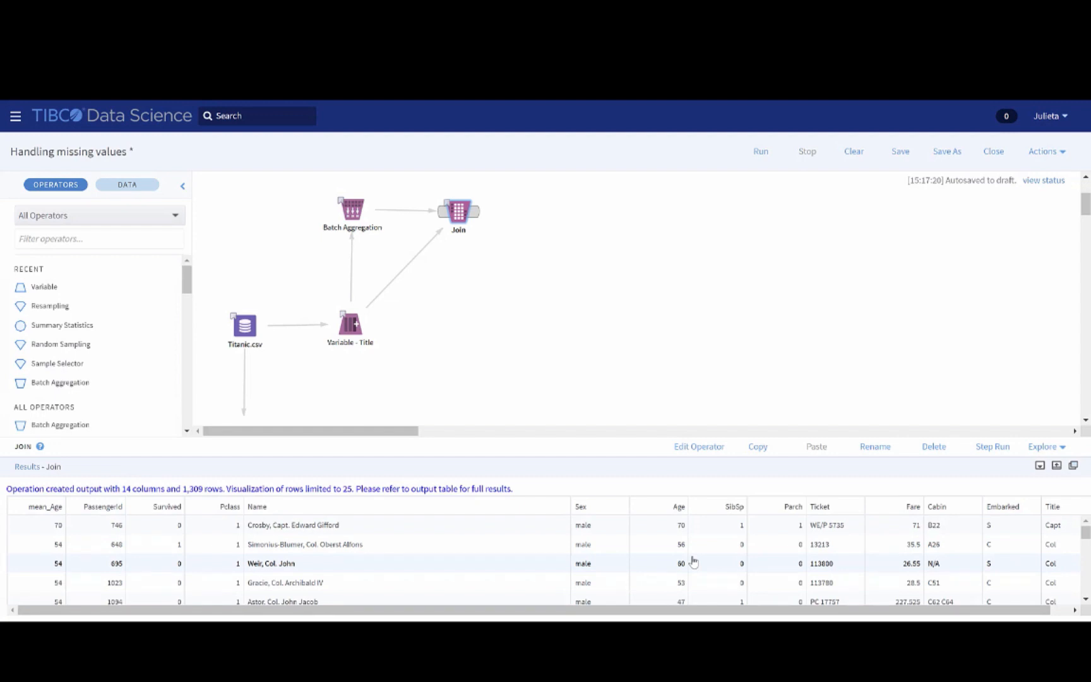
{"action": "scroll", "coordinate": [693, 561], "scroll_direction": "down", "scroll_amount": 3}
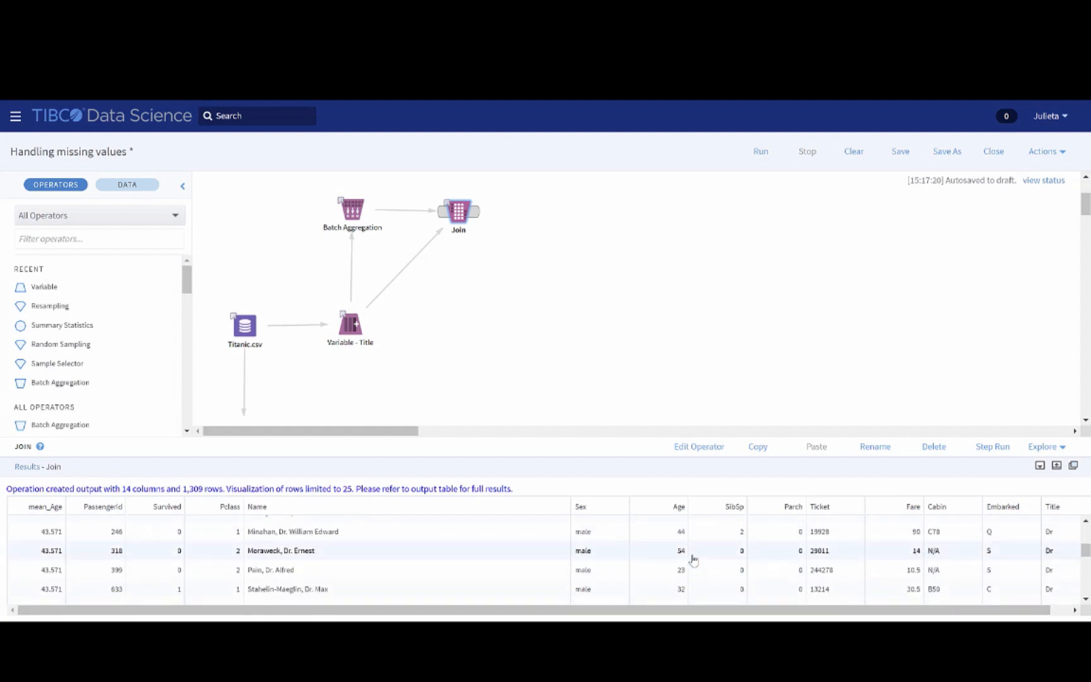
{"action": "scroll", "coordinate": [693, 560], "scroll_direction": "down", "scroll_amount": 3}
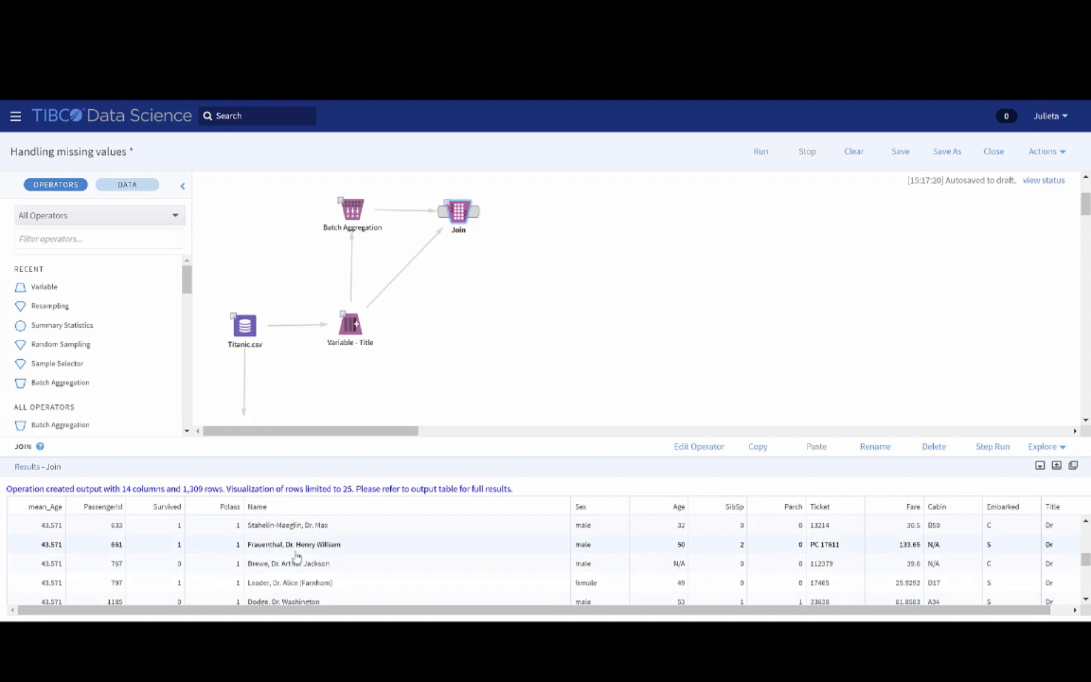
Add a Variable operator to the workflow, connect Join to it, and open its properties
{"action": "left_click_drag", "start_coordinate": [71, 289], "coordinate": [541, 218]}
{"action": "left_click", "coordinate": [473, 215]}
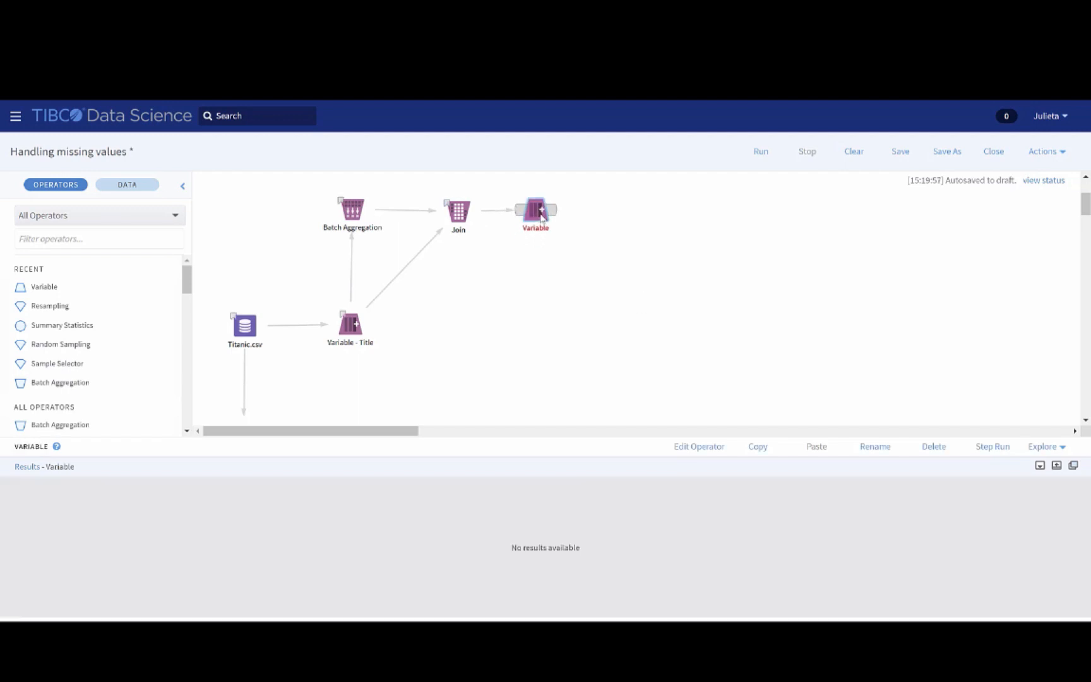
{"action": "right_click", "coordinate": [540, 216]}
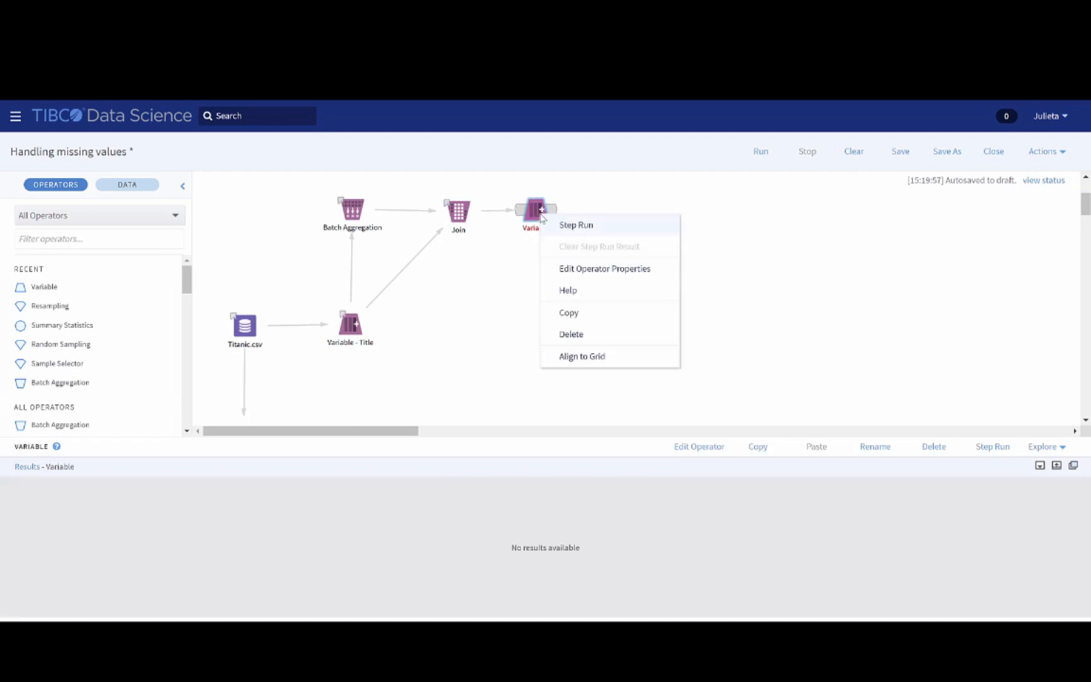
{"action": "left_click", "coordinate": [594, 278]}
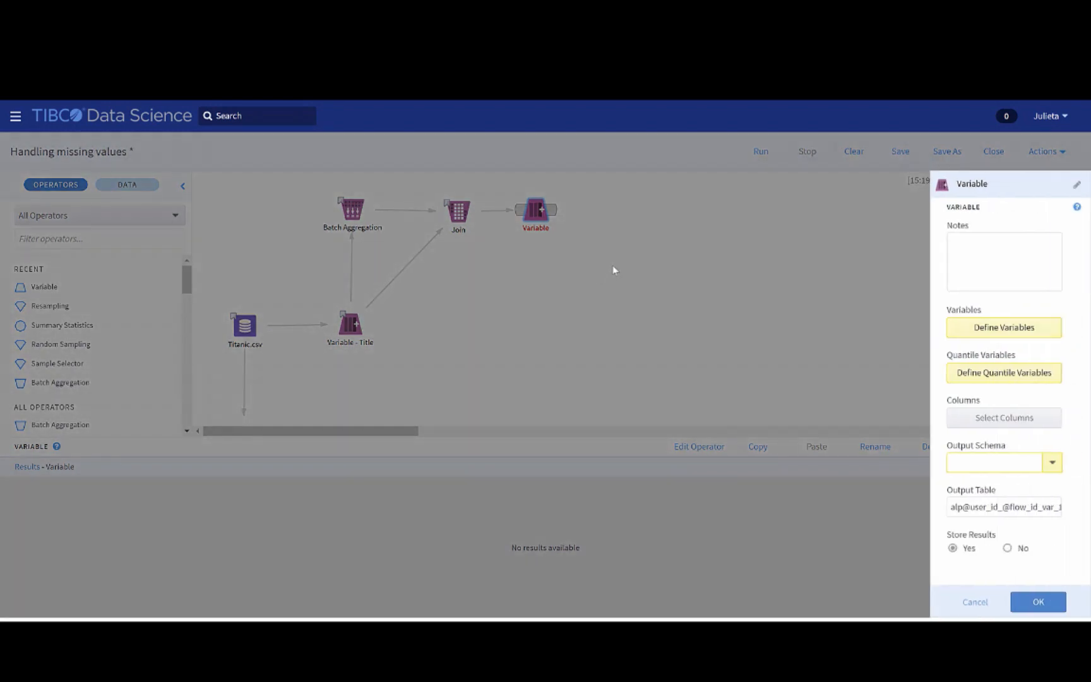
Define a new variable with the SQL expression COALESCE("Age", "mean_Age")
{"action": "left_click", "coordinate": [1048, 337]}
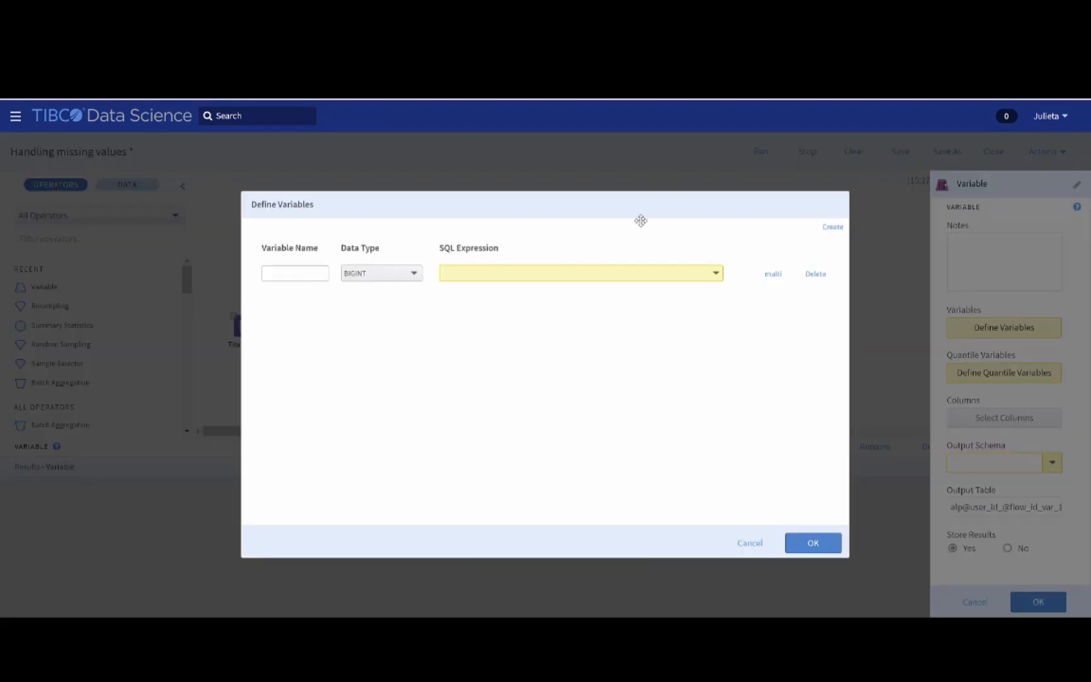
{"action": "left_click", "coordinate": [633, 276]}
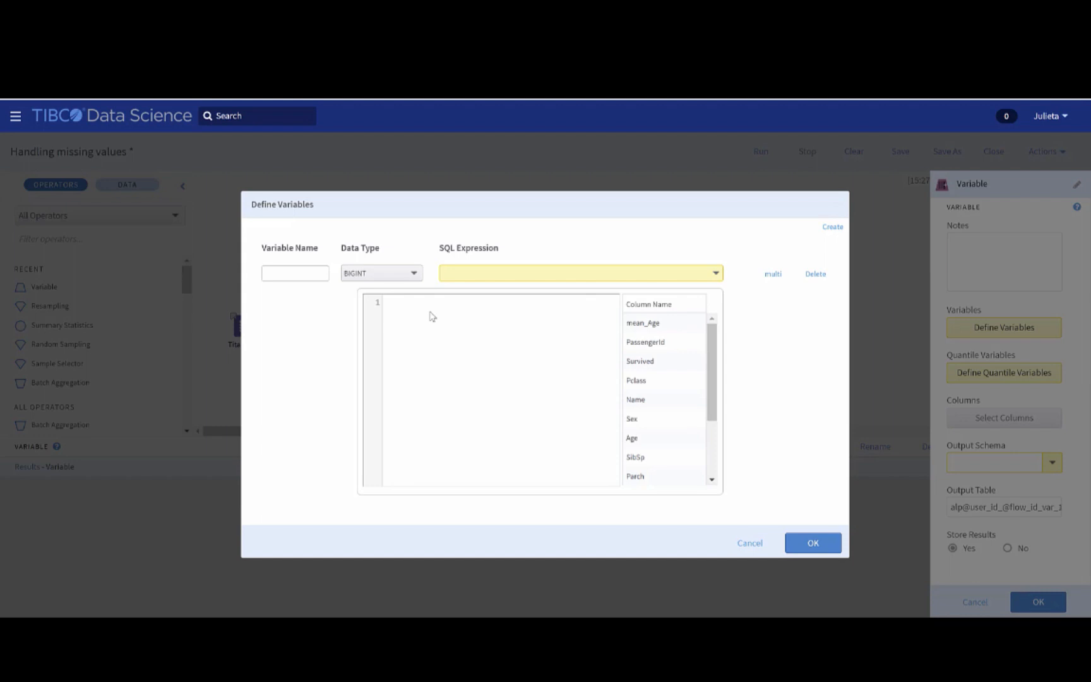
{"action": "type", "text": "COALESCE()"}
{"action": "double_click", "coordinate": [649, 442]}
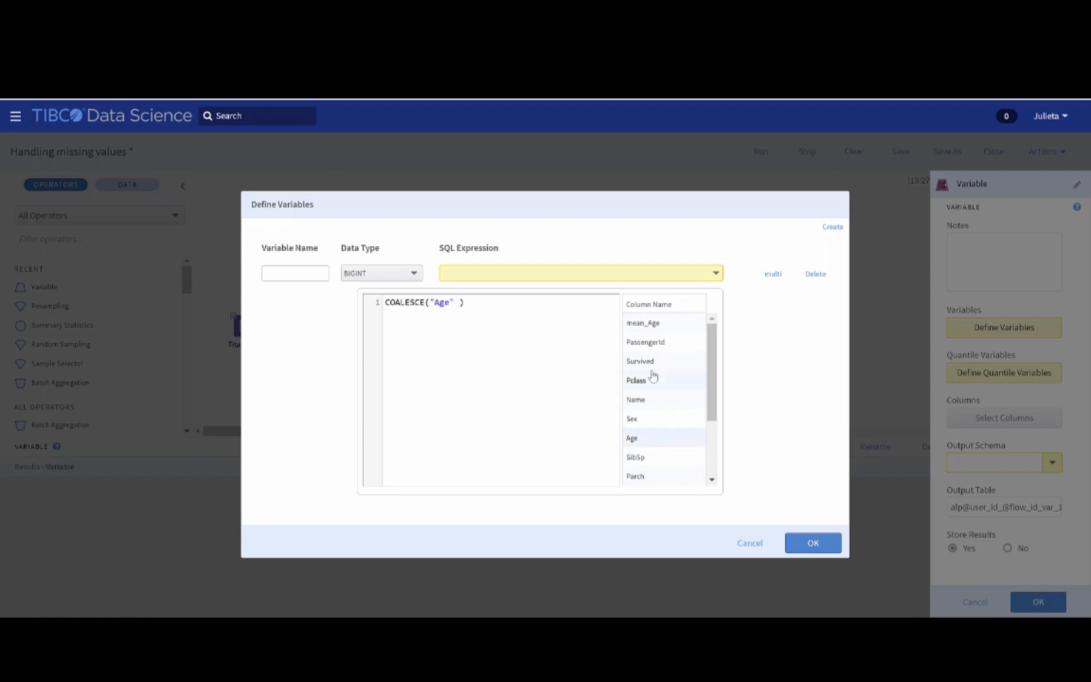
{"action": "type", "text": ","}
{"action": "double_click", "coordinate": [644, 323]}
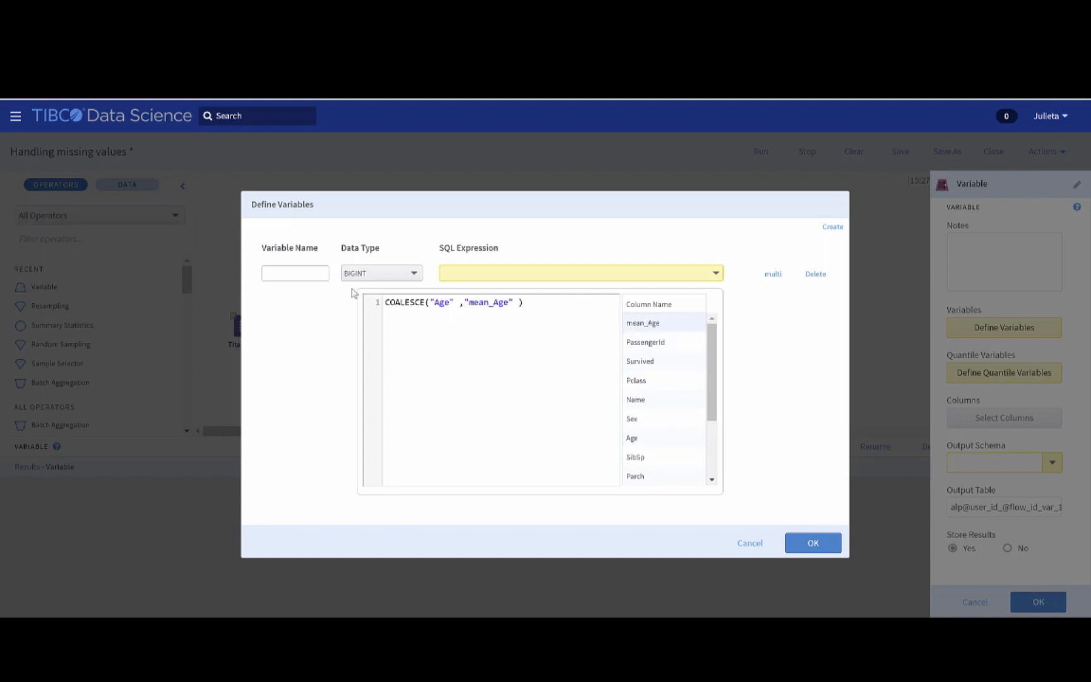
Name the COALESCE variable Age_fixed, set its data type to INTEGER, and accept the definition
{"action": "left_click", "coordinate": [308, 273]}
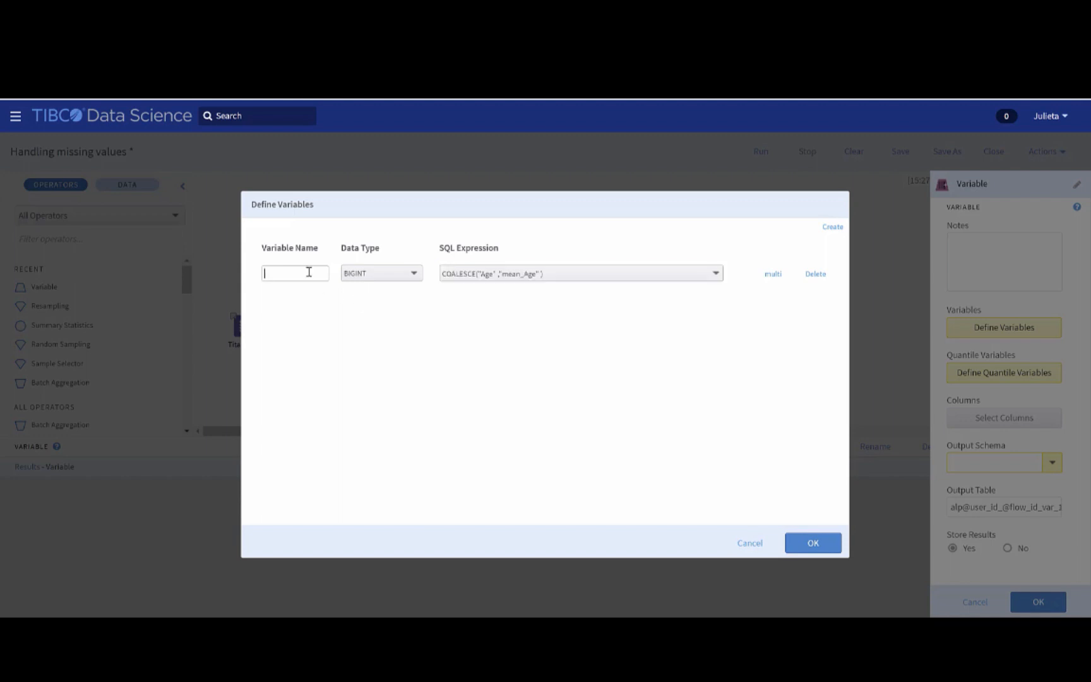
{"action": "type", "text": "Age_fixed"}
{"action": "left_click", "coordinate": [412, 278]}
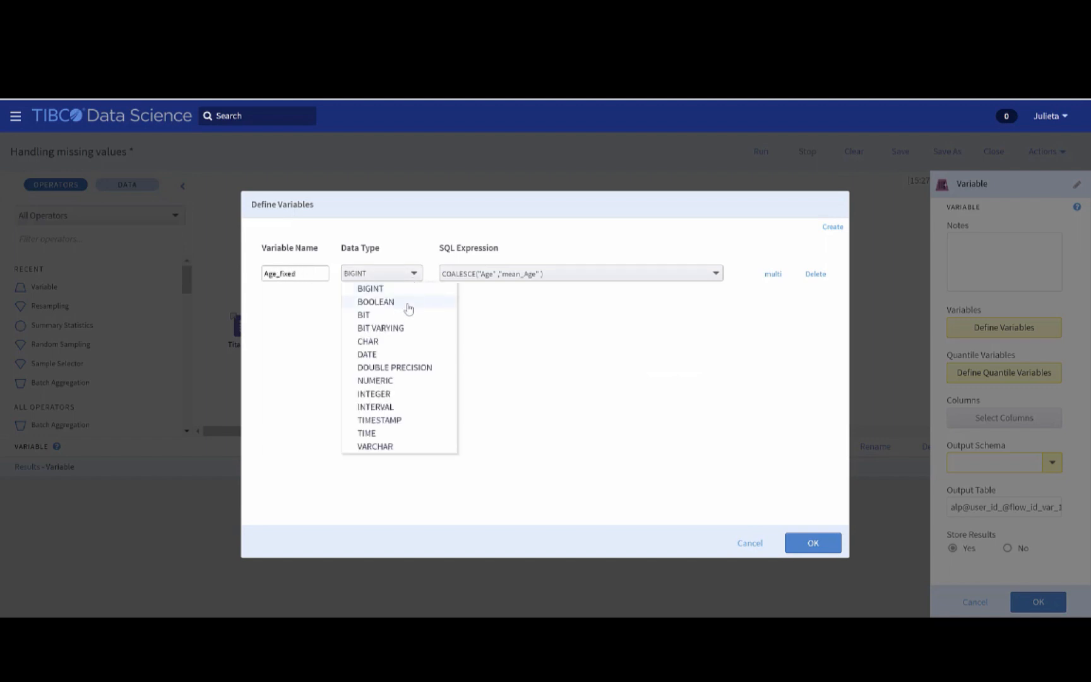
{"action": "left_click", "coordinate": [393, 394]}
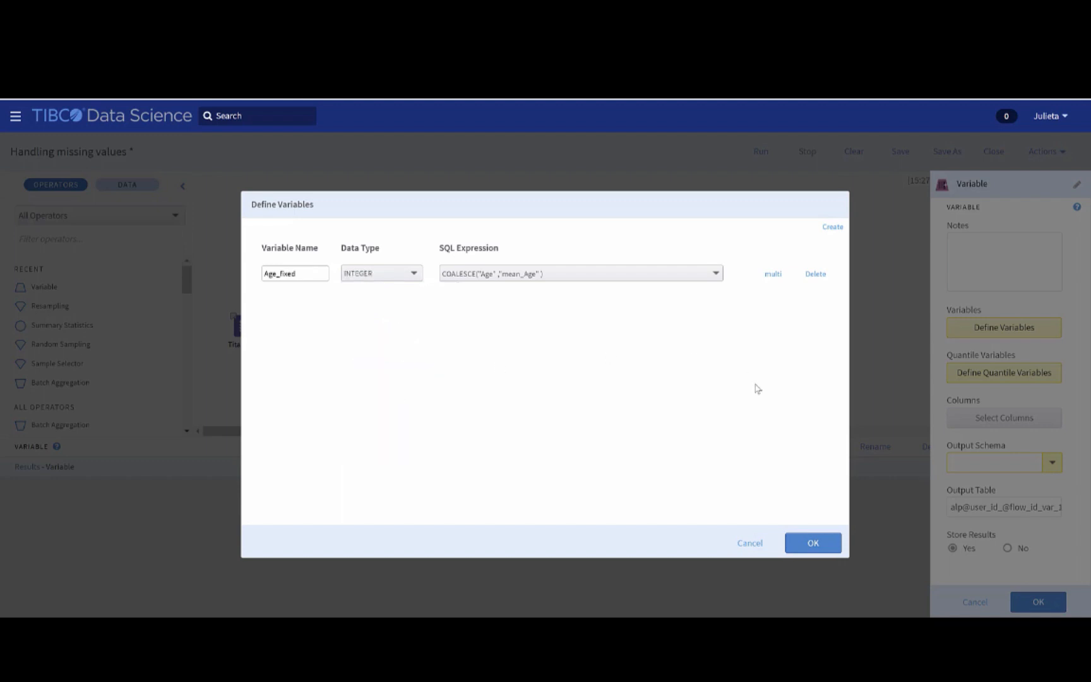
{"action": "left_click", "coordinate": [832, 545]}
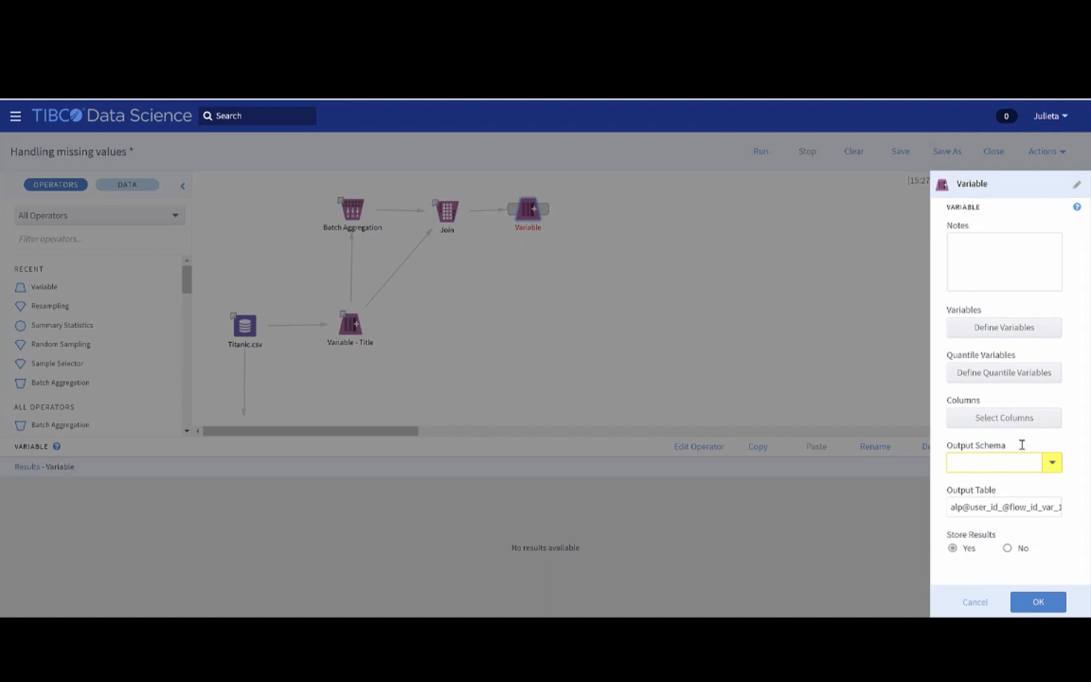
Exclude the mean_Age and Age columns from the Variable operator's output, keeping all other columns
{"action": "left_click", "coordinate": [1027, 423]}
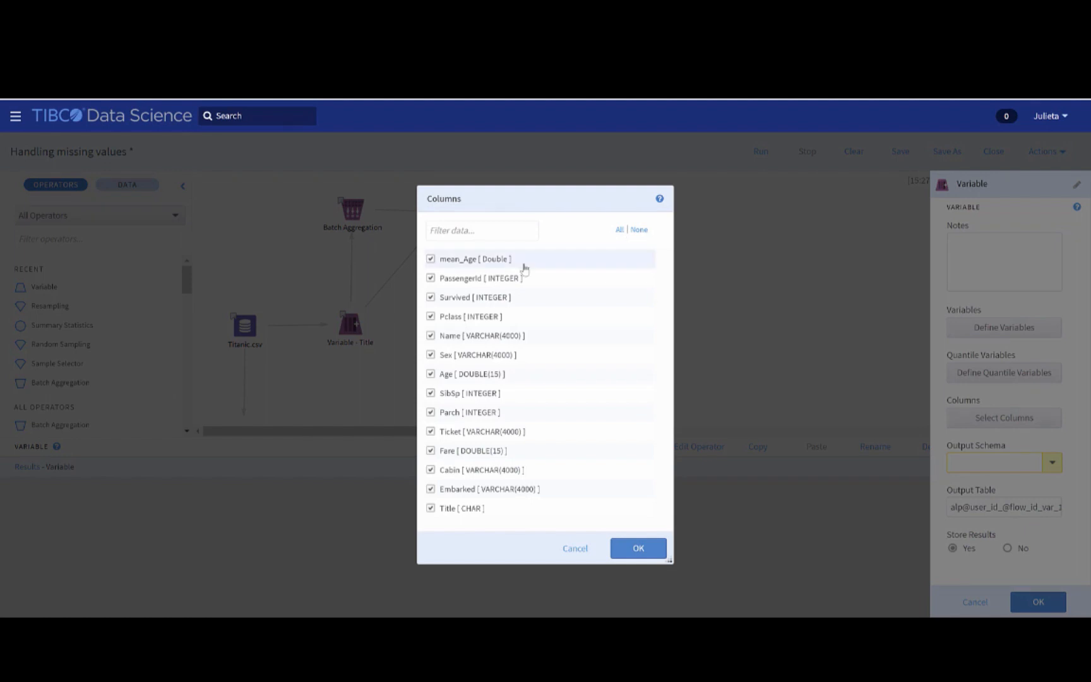
{"action": "left_click", "coordinate": [431, 260]}
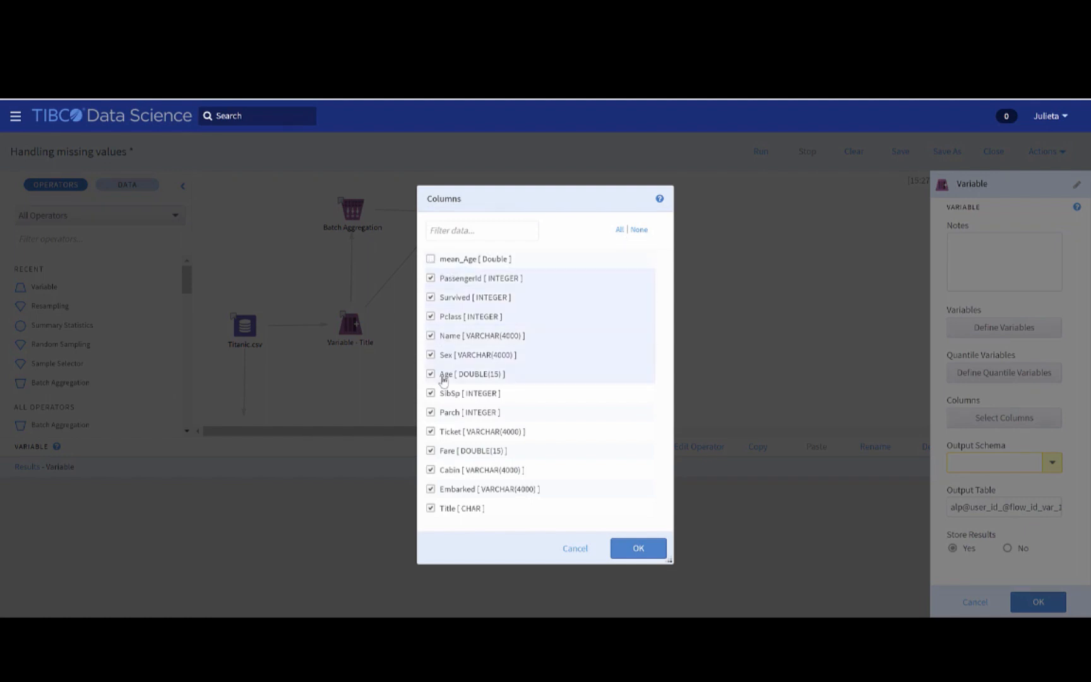
{"action": "left_click", "coordinate": [431, 374]}
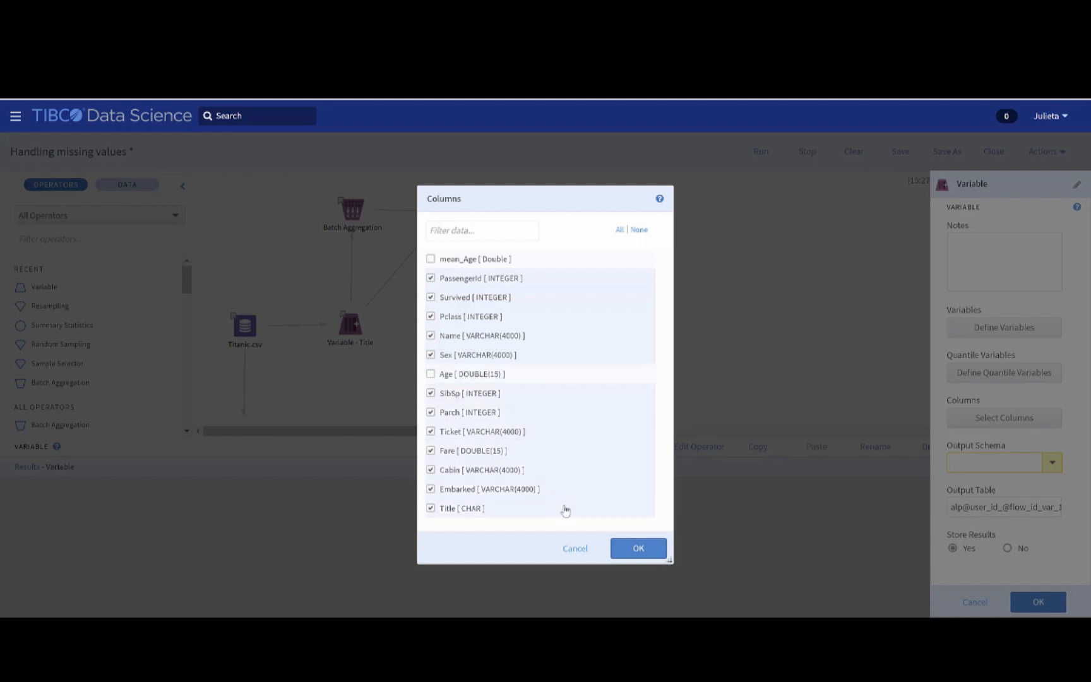
{"action": "left_click", "coordinate": [660, 550]}
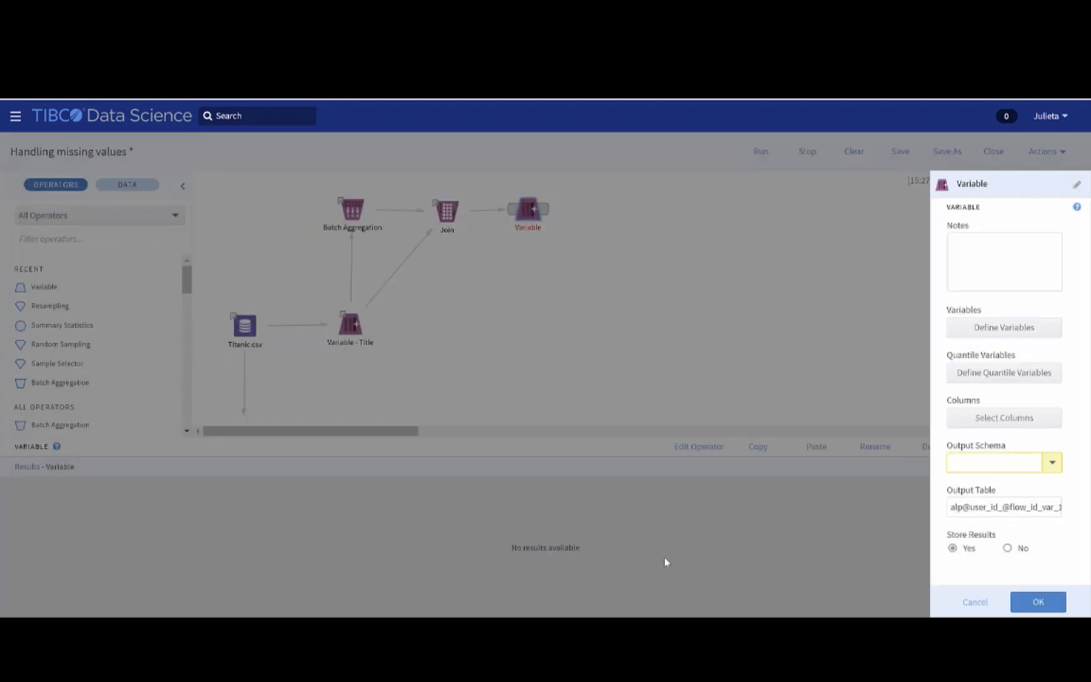
Set the Variable operator's output schema to Datasets_s3 and save its properties
{"action": "left_click", "coordinate": [1052, 463]}
{"action": "left_click", "coordinate": [1017, 420]}
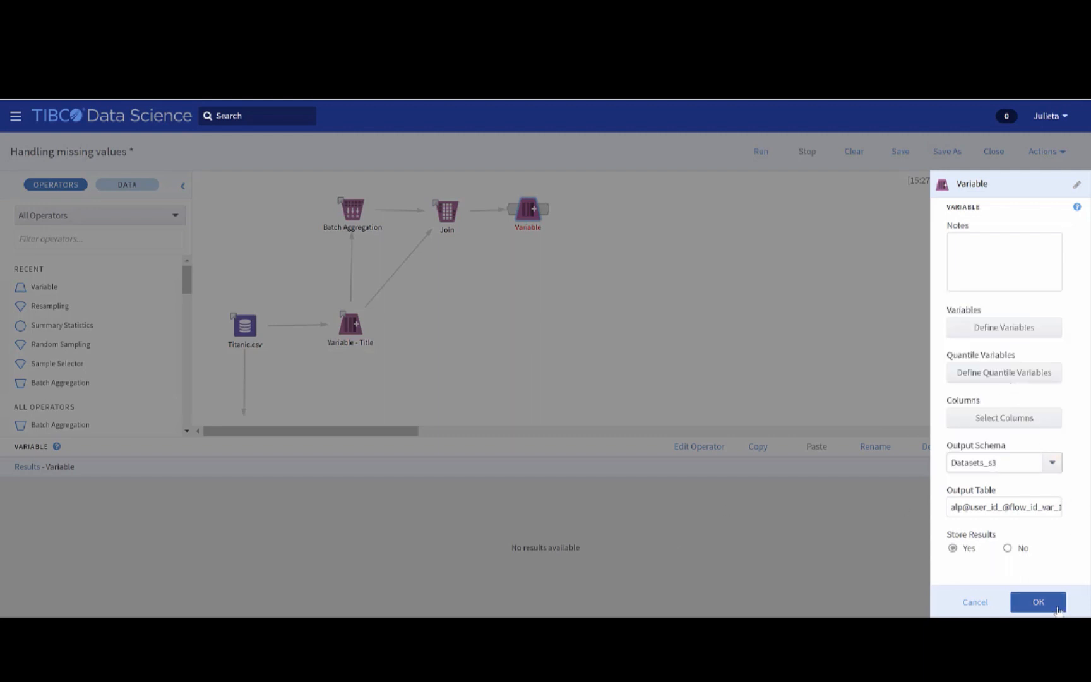
{"action": "left_click", "coordinate": [1039, 601]}
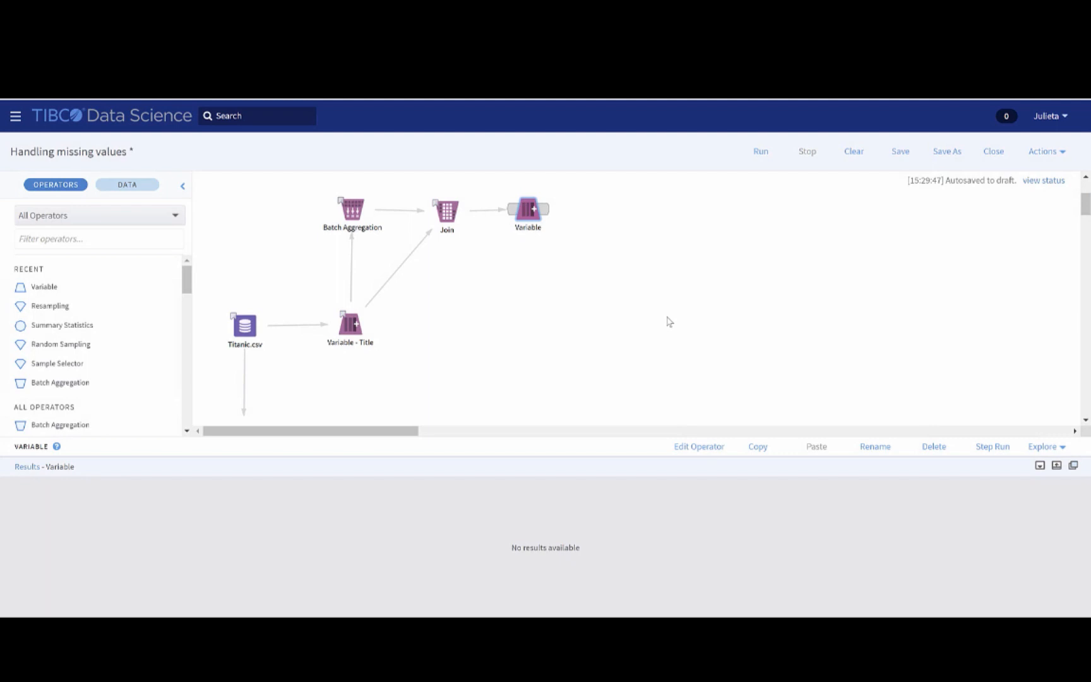
Check the null counts of the remaining columns, down to Embarked, in the Summary Statistics results
{"action": "scroll", "coordinate": [558, 324], "scroll_direction": "down", "scroll_amount": 2}
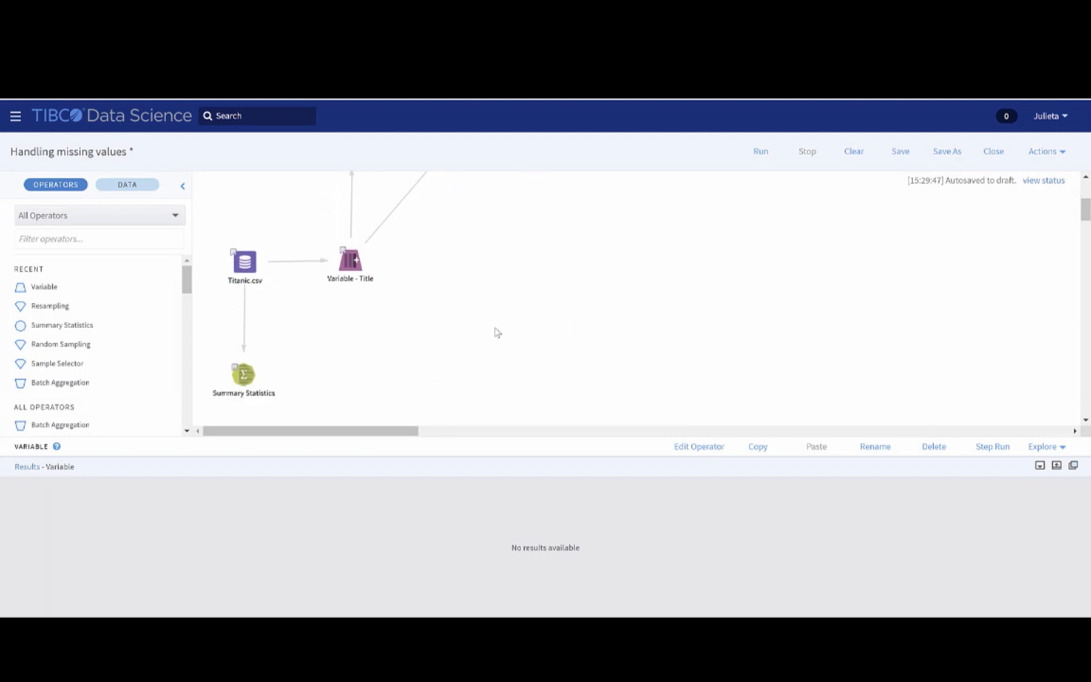
{"action": "left_click", "coordinate": [250, 378]}
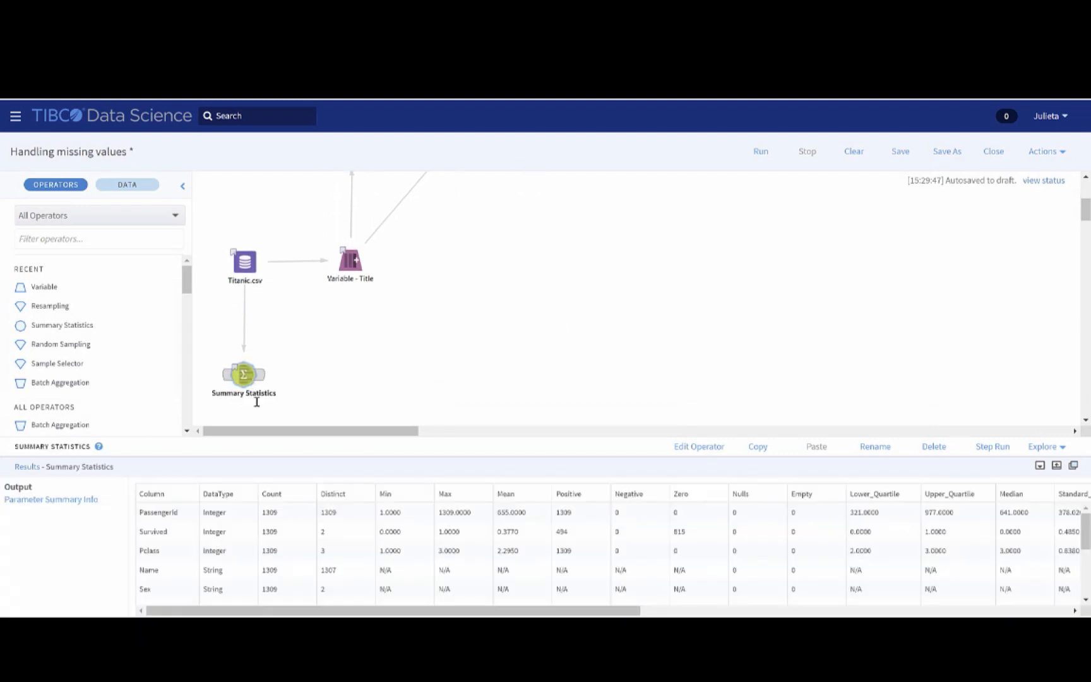
{"action": "scroll", "coordinate": [452, 544], "scroll_direction": "down", "scroll_amount": 3}
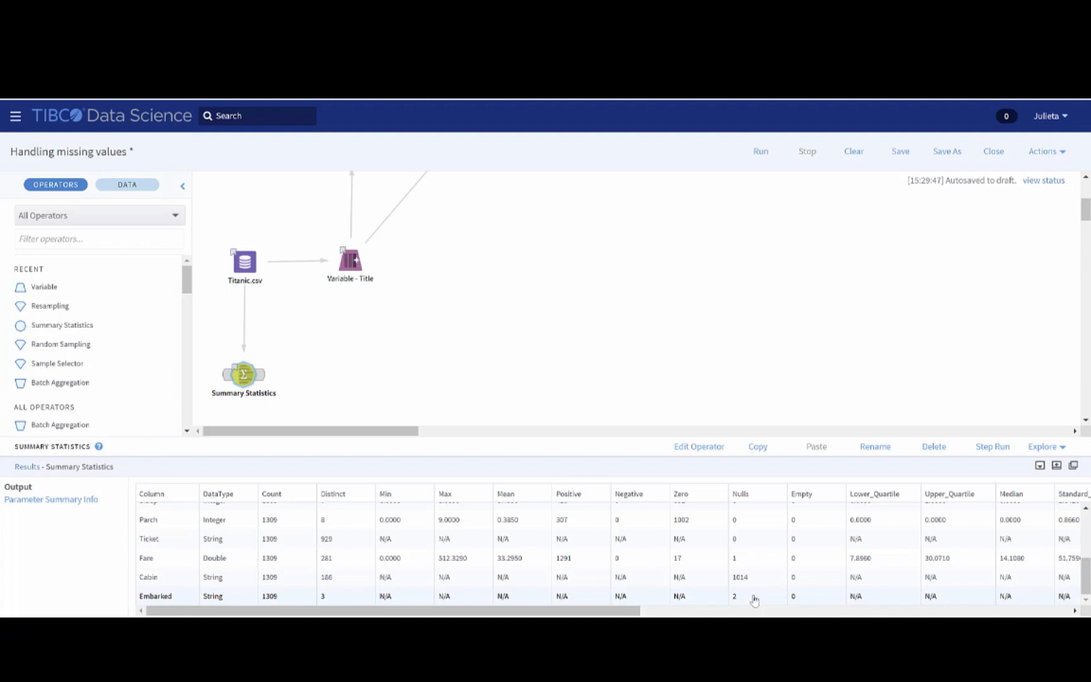
Add a Null Value Replacement operator after the Variable operator and connect the Variable operator to it
{"action": "left_click_drag", "start_coordinate": [630, 613], "coordinate": [853, 611]}
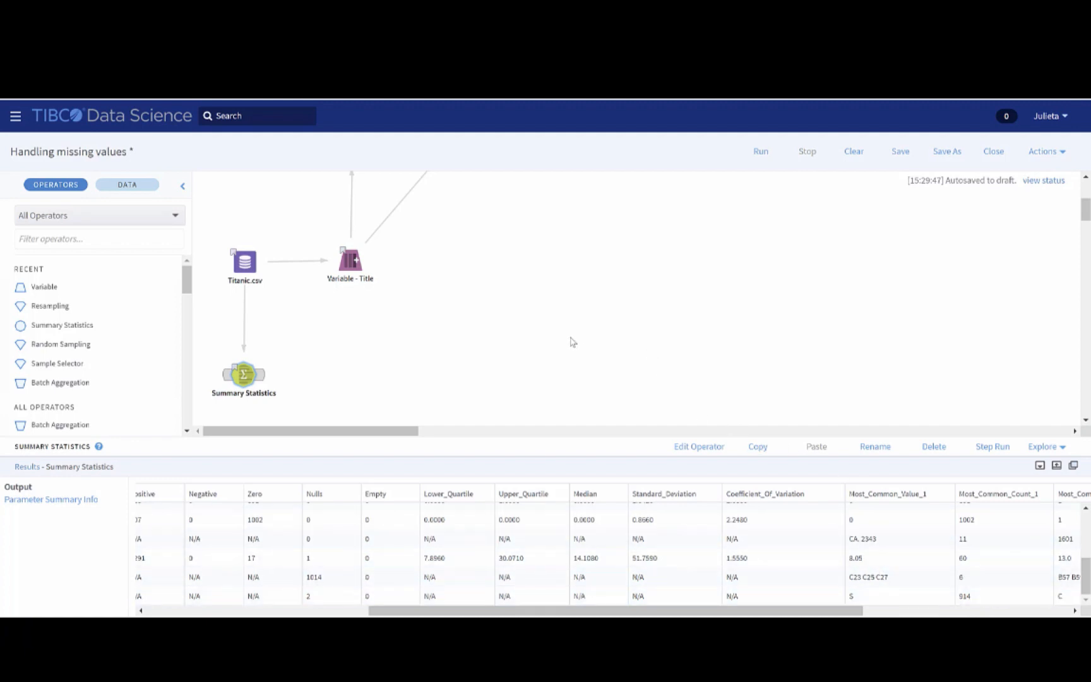
{"action": "scroll", "coordinate": [570, 338], "scroll_direction": "up", "scroll_amount": 3}
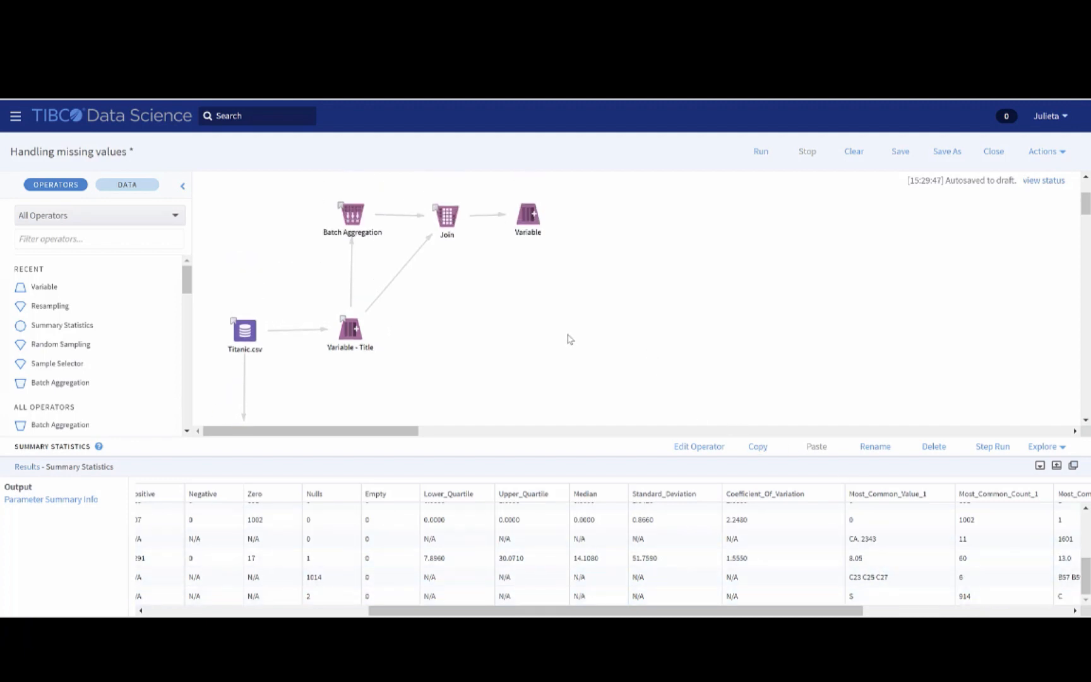
{"action": "left_click", "coordinate": [44, 238]}
{"action": "type", "text": "null"}
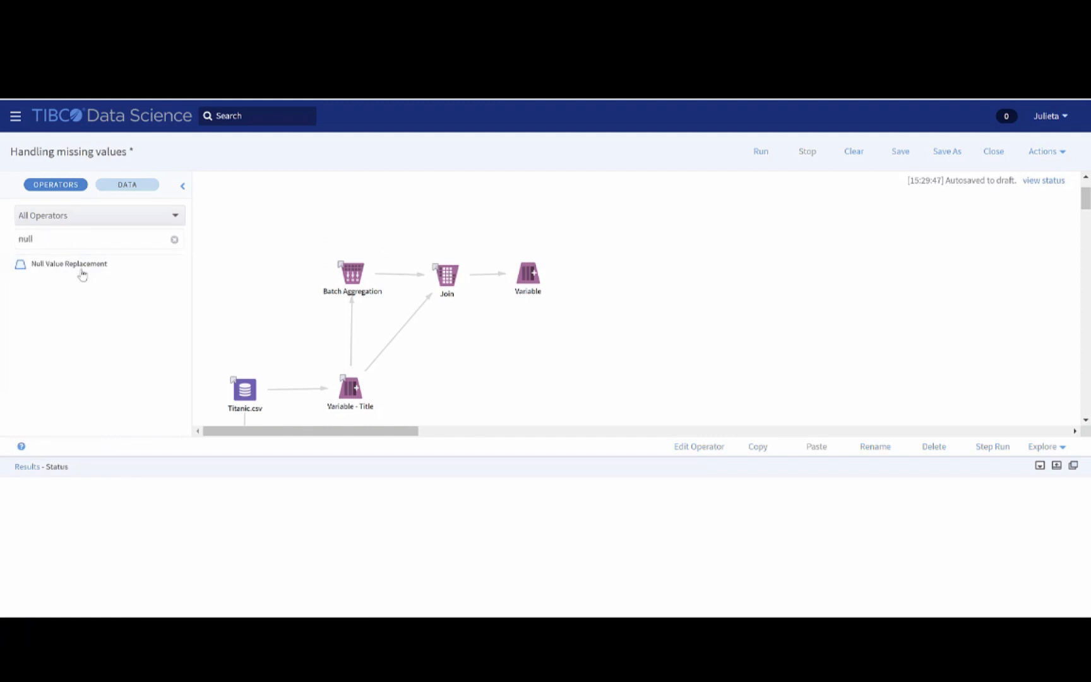
{"action": "left_click_drag", "start_coordinate": [80, 269], "coordinate": [624, 289]}
{"action": "mouse_move", "coordinate": [535, 276]}
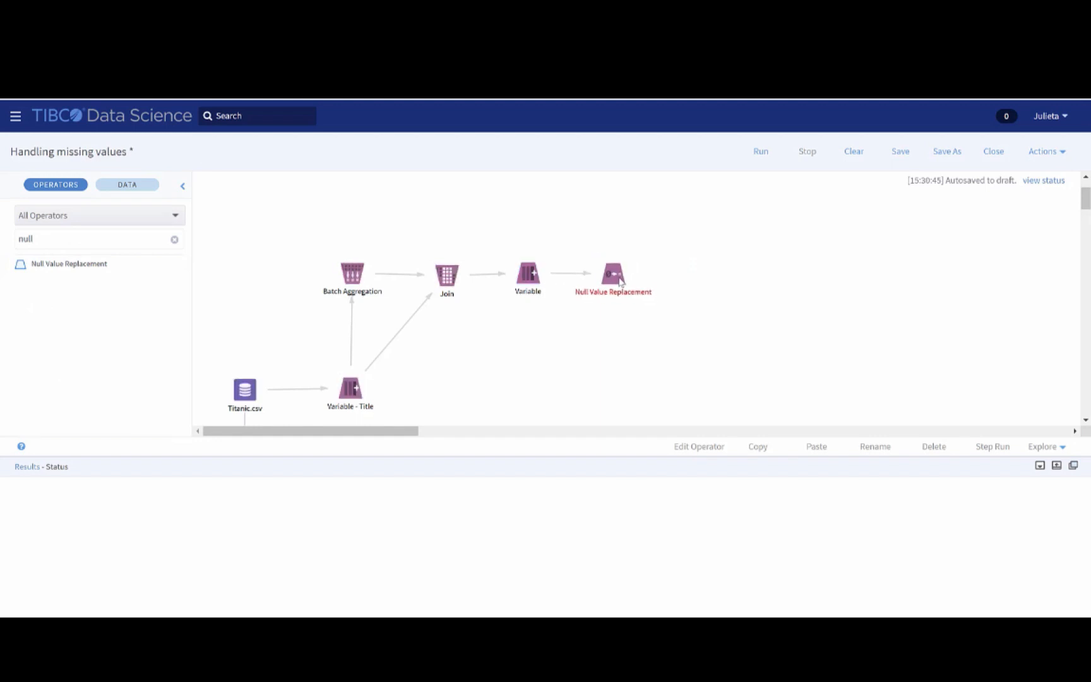
Configure the Null Value Replacement operator to replace null values in the Fare column with 8.05
{"action": "left_click", "coordinate": [622, 285]}
{"action": "right_click", "coordinate": [622, 286]}
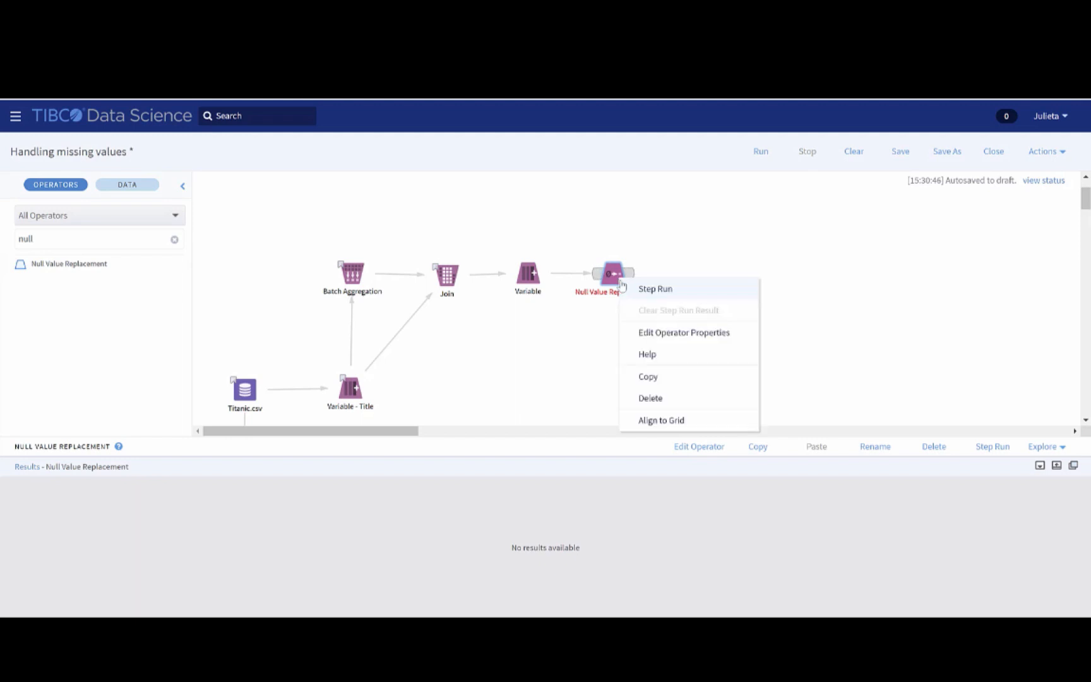
{"action": "left_click", "coordinate": [666, 344]}
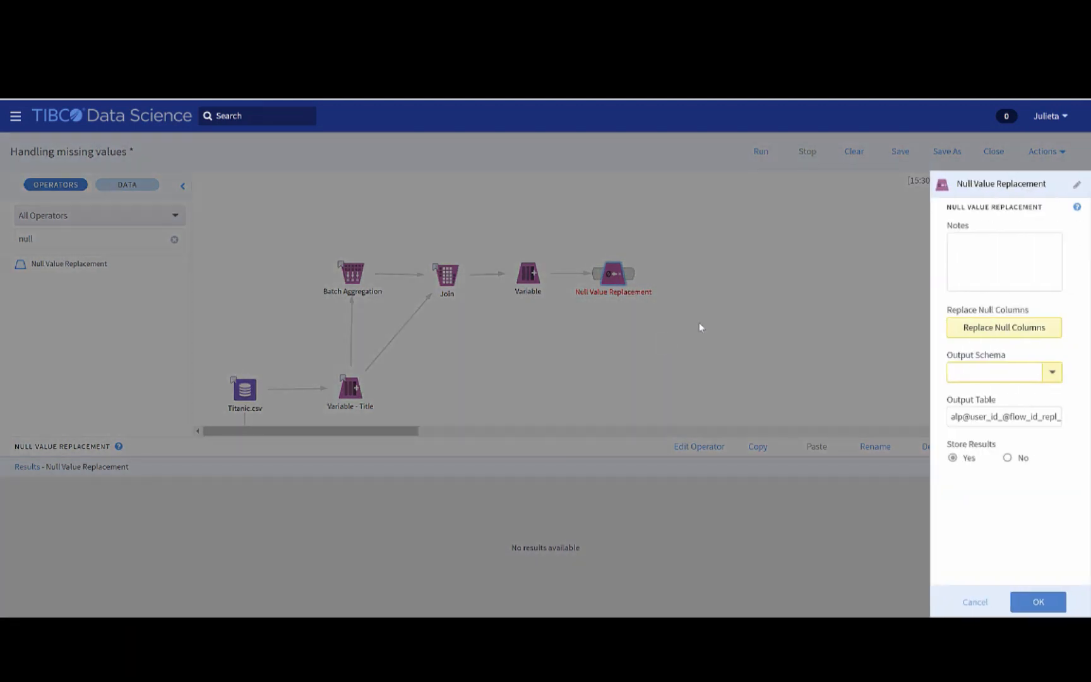
{"action": "left_click", "coordinate": [1056, 334]}
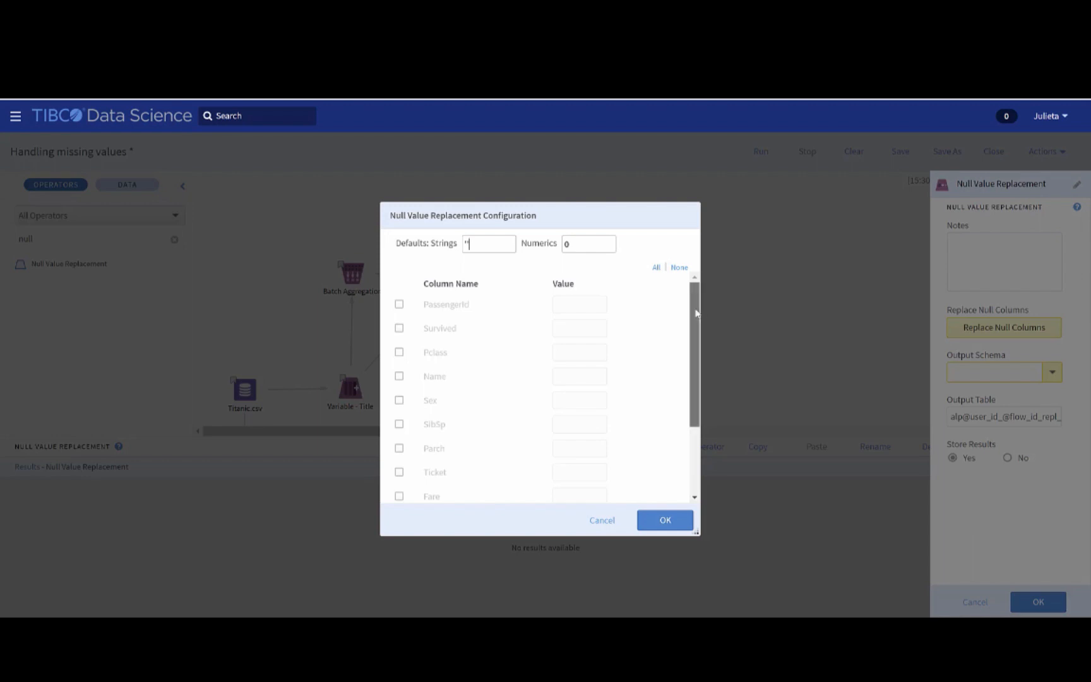
{"action": "mouse_move", "coordinate": [696, 314]}
{"action": "left_mouse_down"}
{"action": "mouse_move", "coordinate": [700, 330]}
{"action": "mouse_move", "coordinate": [696, 317]}
{"action": "left_mouse_up"}
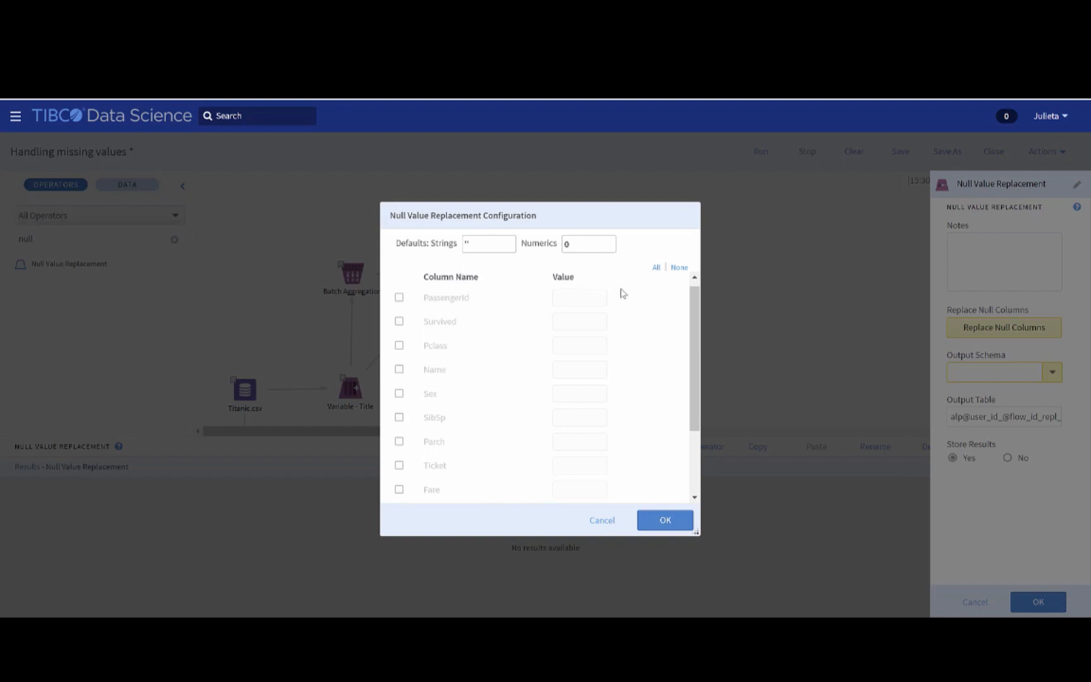
{"action": "left_click_drag", "start_coordinate": [695, 324], "coordinate": [697, 402]}
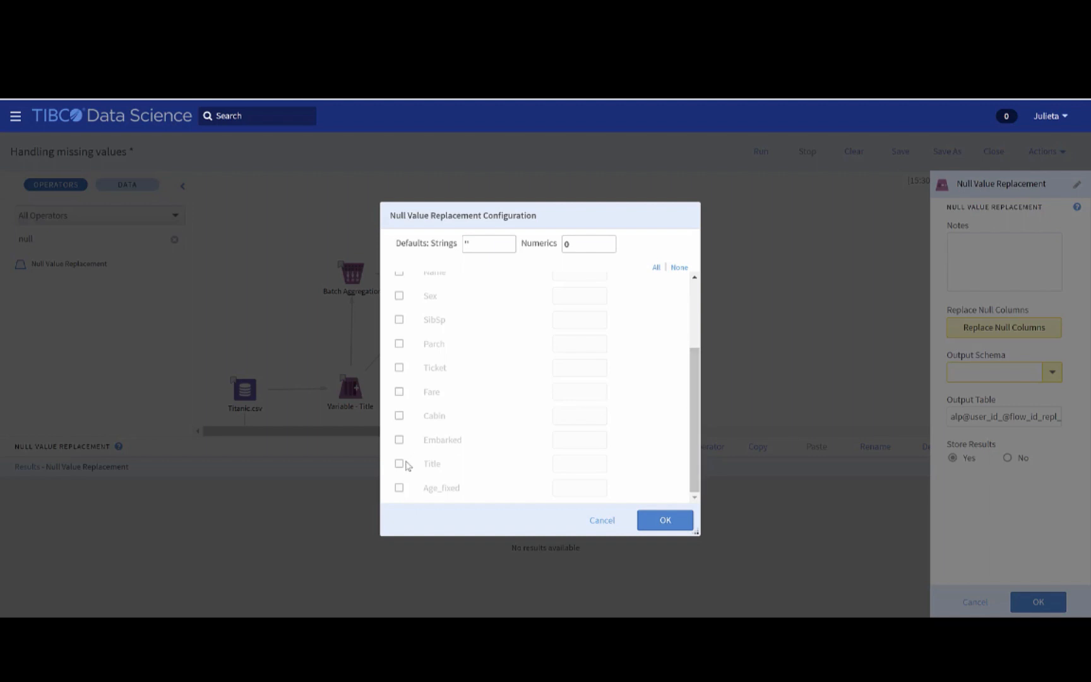
{"action": "left_click", "coordinate": [399, 392]}
{"action": "left_click", "coordinate": [569, 392]}
{"action": "type", "text": "8.05"}
Replace null values in the Embarked column with S and accept the null replacement configuration
{"action": "left_click", "coordinate": [399, 439]}
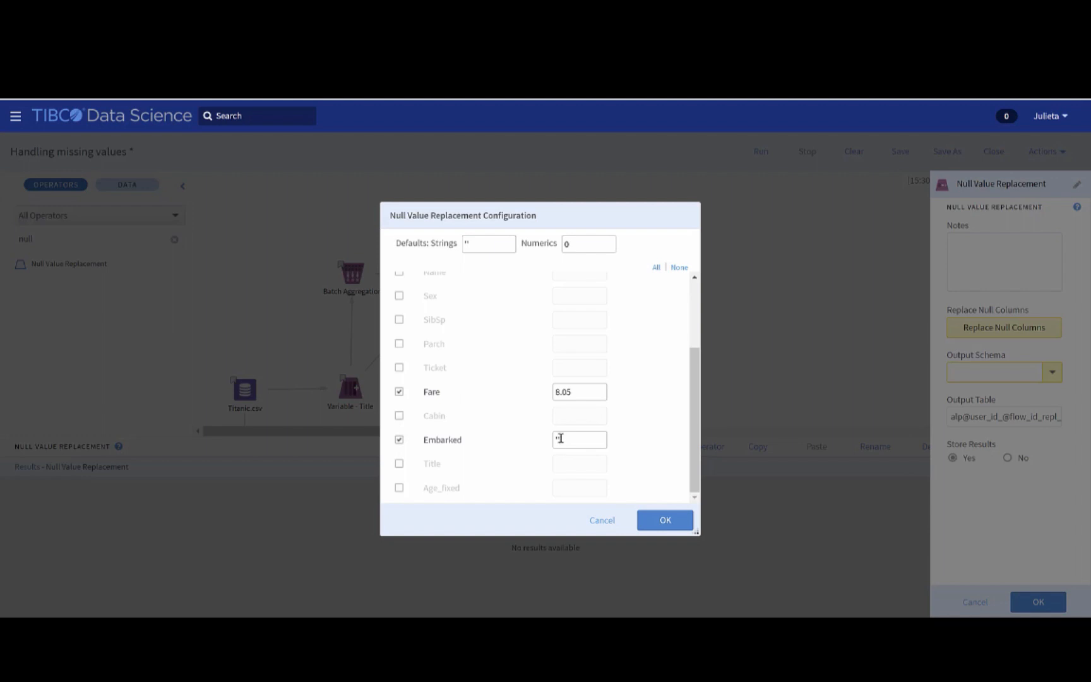
{"action": "left_click", "coordinate": [560, 439]}
{"action": "type", "text": "S"}
{"action": "left_click", "coordinate": [668, 518]}
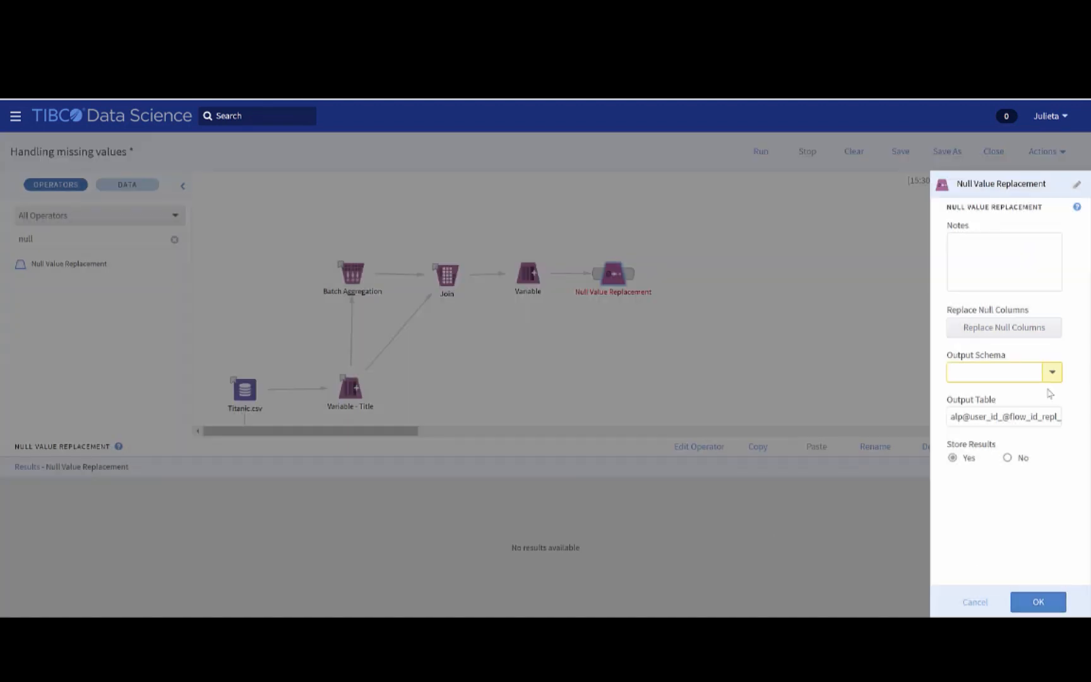
Choose an output schema for the Null Value Replacement operator and save its properties
{"action": "left_click", "coordinate": [1053, 375]}
{"action": "left_click", "coordinate": [1010, 521]}
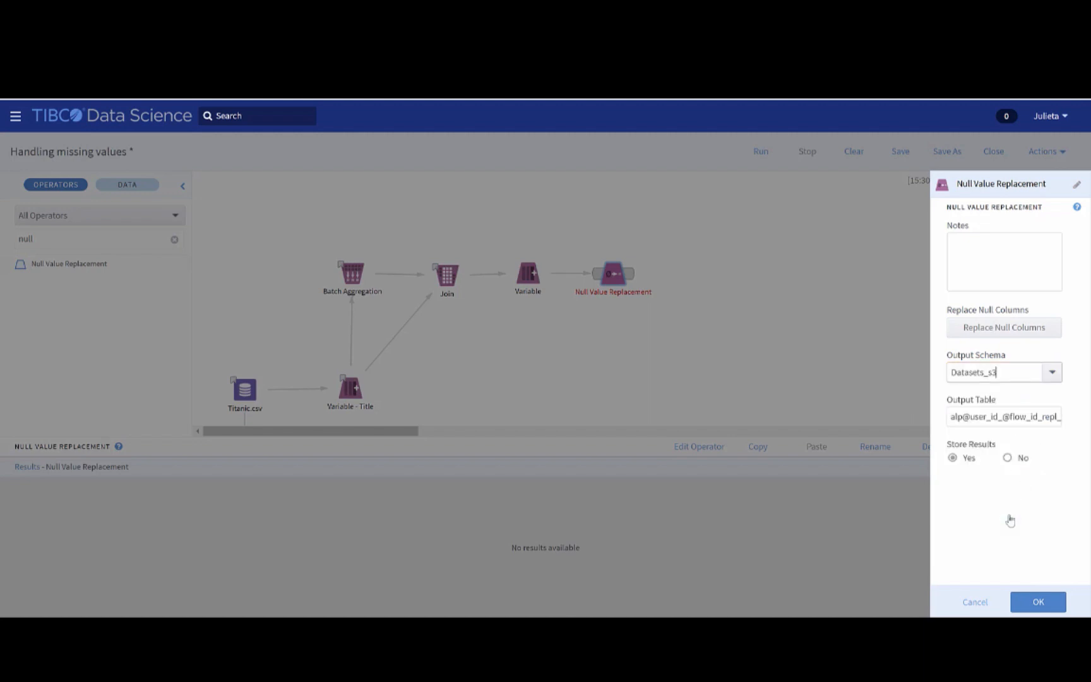
{"action": "left_click", "coordinate": [1041, 601]}
Examine the null count of the Cabin column in the Summary Statistics results
{"action": "scroll", "coordinate": [310, 356], "scroll_direction": "down", "scroll_amount": 2}
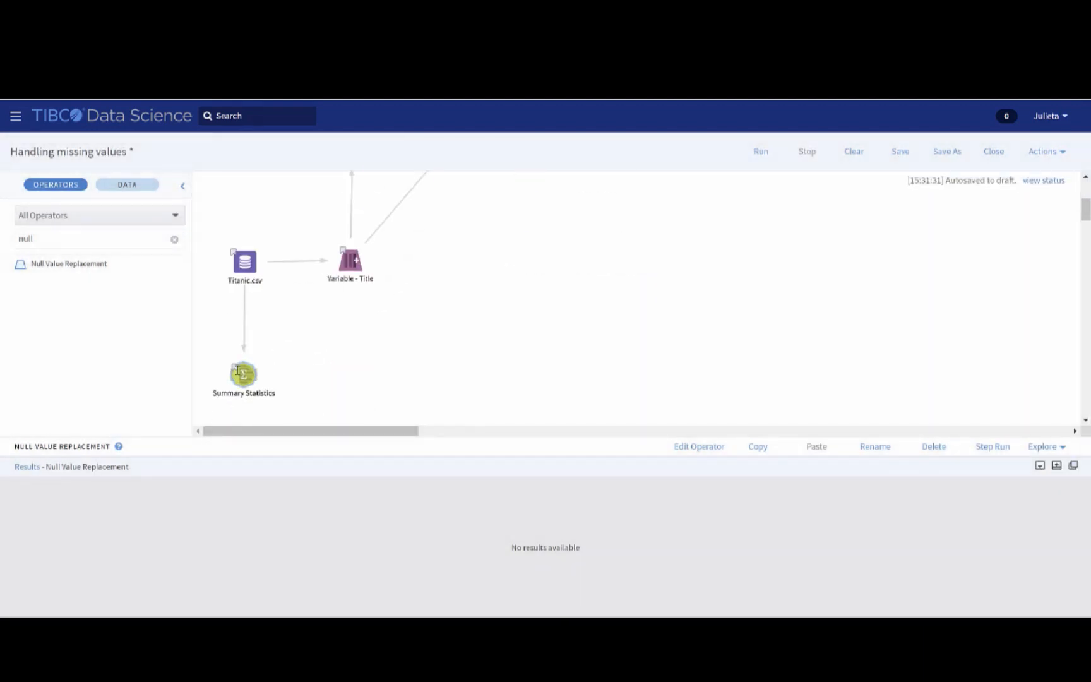
{"action": "left_click", "coordinate": [244, 377]}
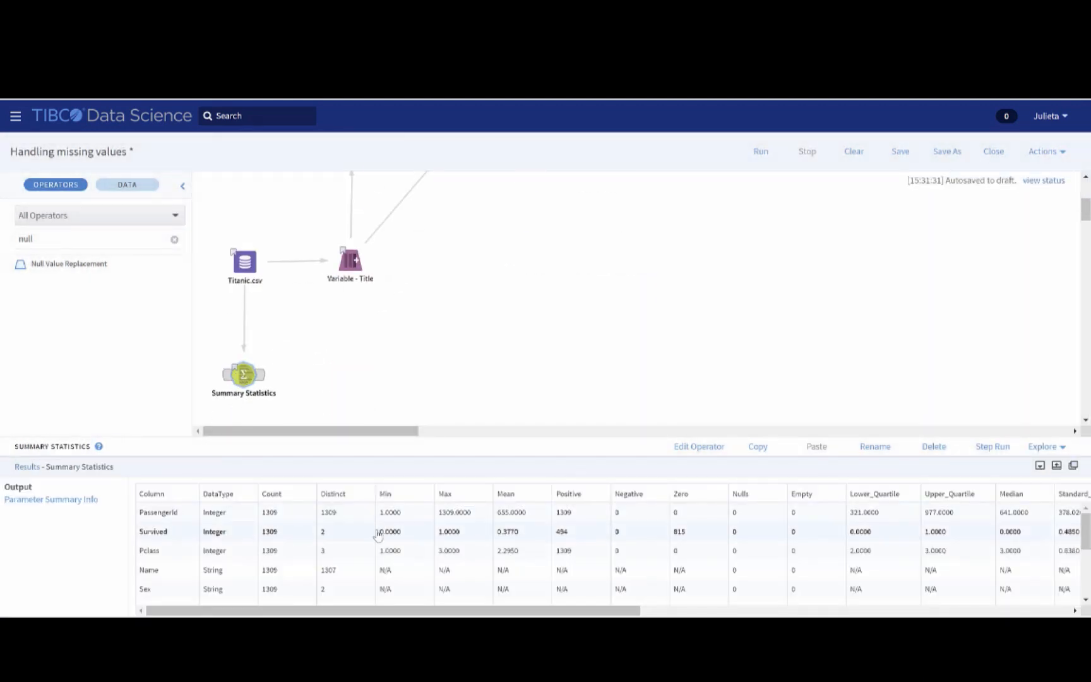
{"action": "scroll", "coordinate": [375, 534], "scroll_direction": "down", "scroll_amount": 2}
{"action": "scroll", "coordinate": [377, 533], "scroll_direction": "down", "scroll_amount": 2}
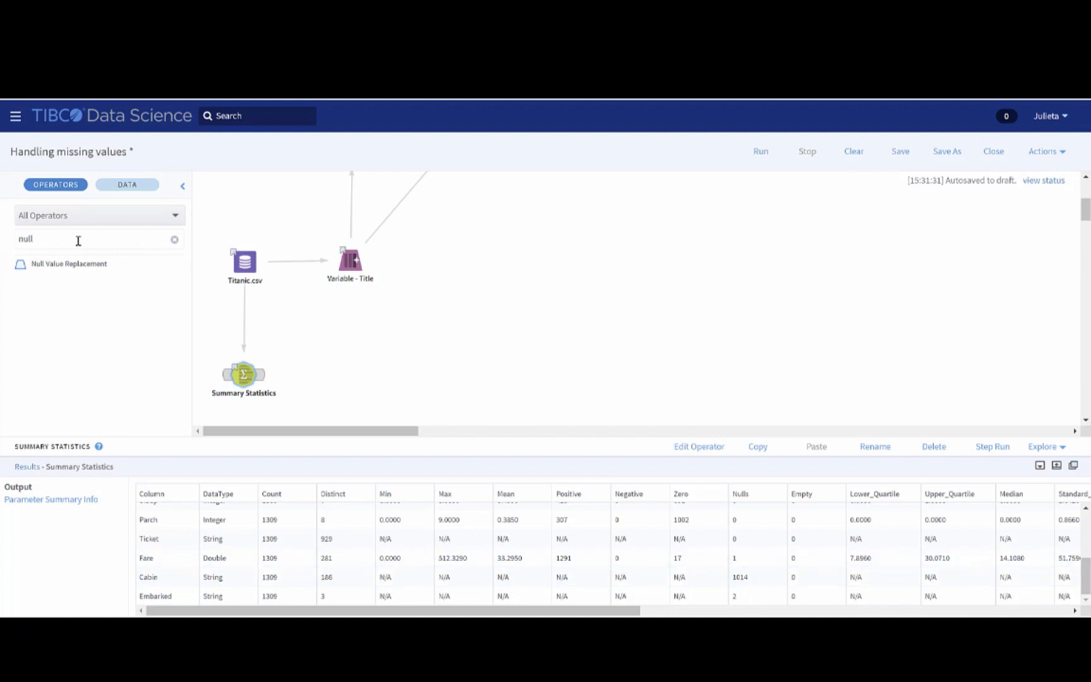
Replace the operator list's filter text with "Col" to find the column operators
{"action": "left_click_drag", "start_coordinate": [36, 239], "coordinate": [16, 244]}
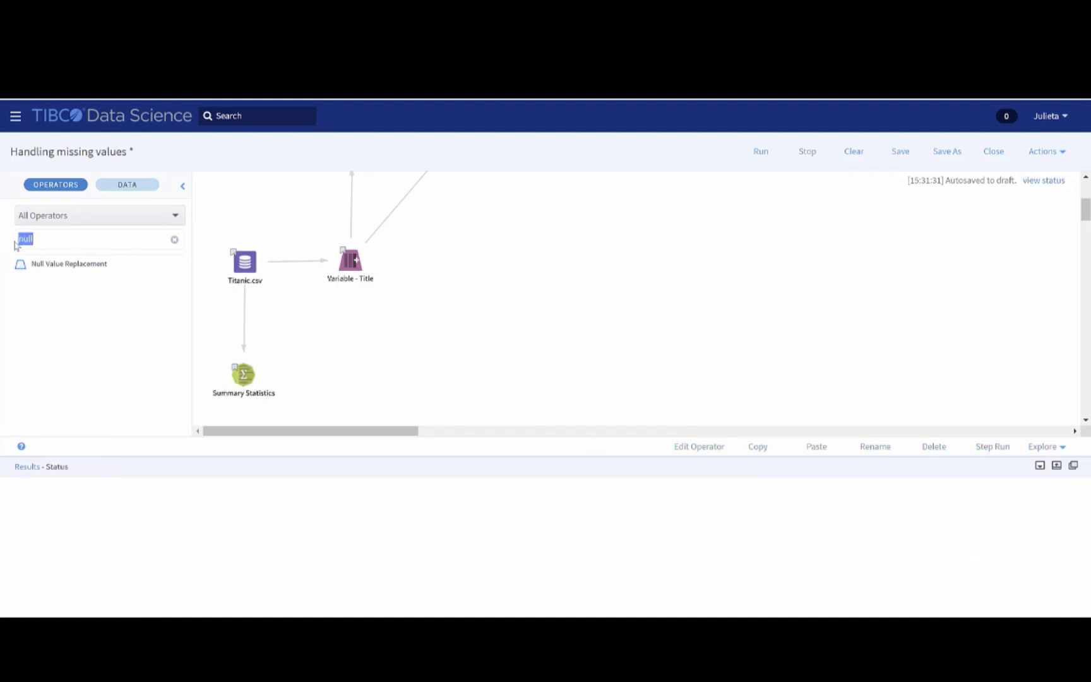
{"action": "key", "text": "BackSpace"}
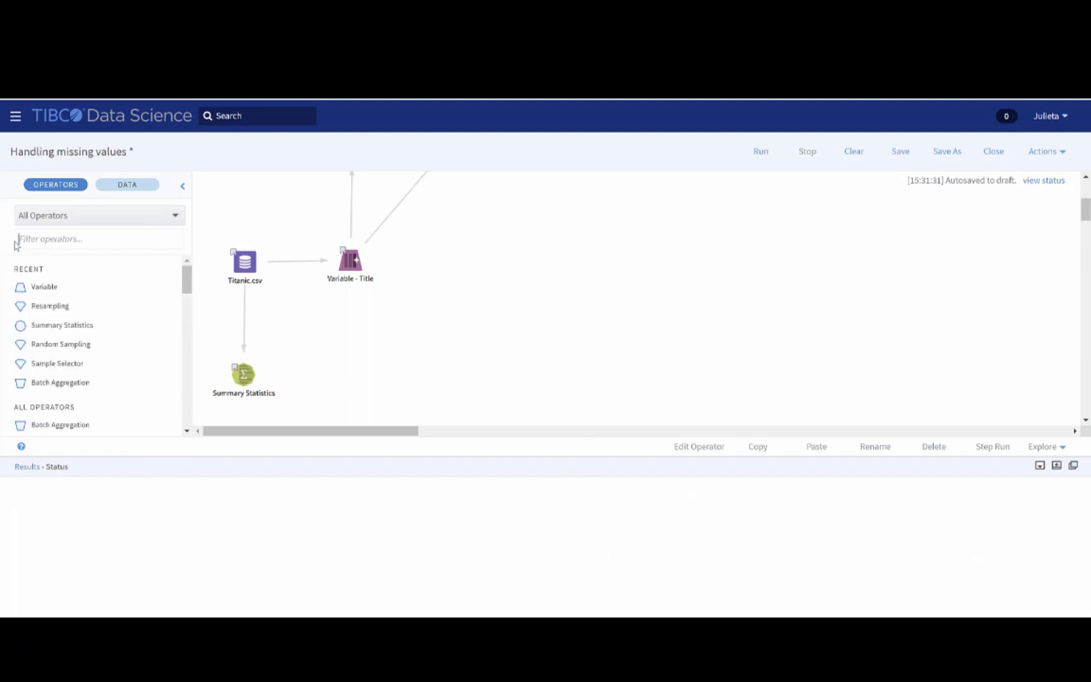
{"action": "type", "text": "Col"}
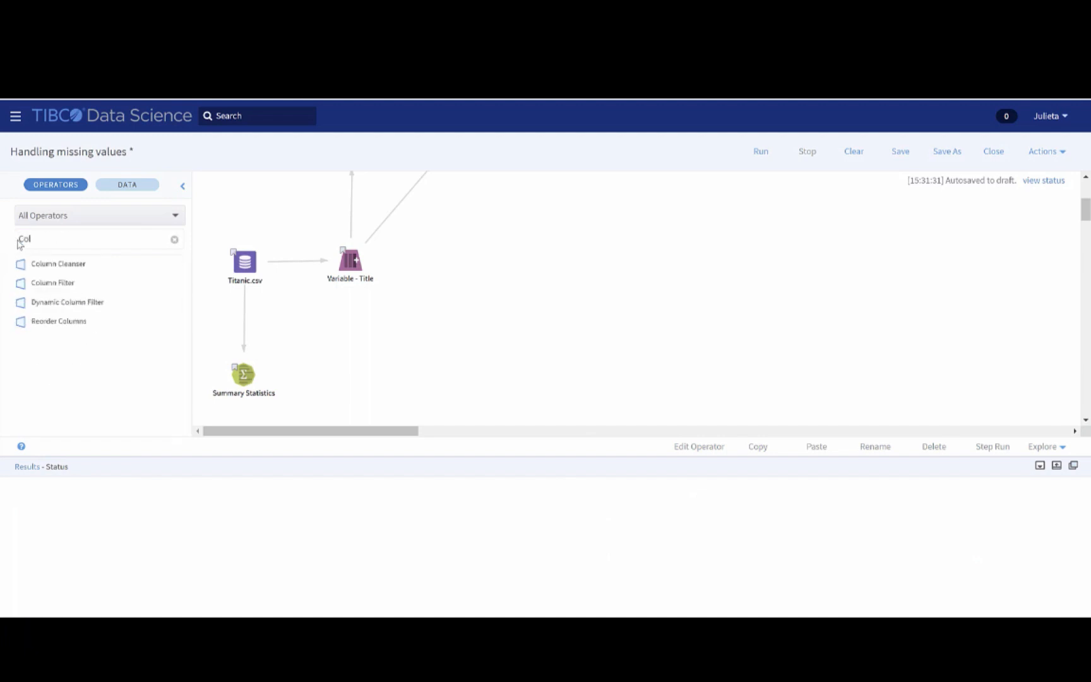
Try to select columns in a newly added, unconnected Column Filter operator
{"action": "left_click_drag", "start_coordinate": [63, 285], "coordinate": [516, 342]}
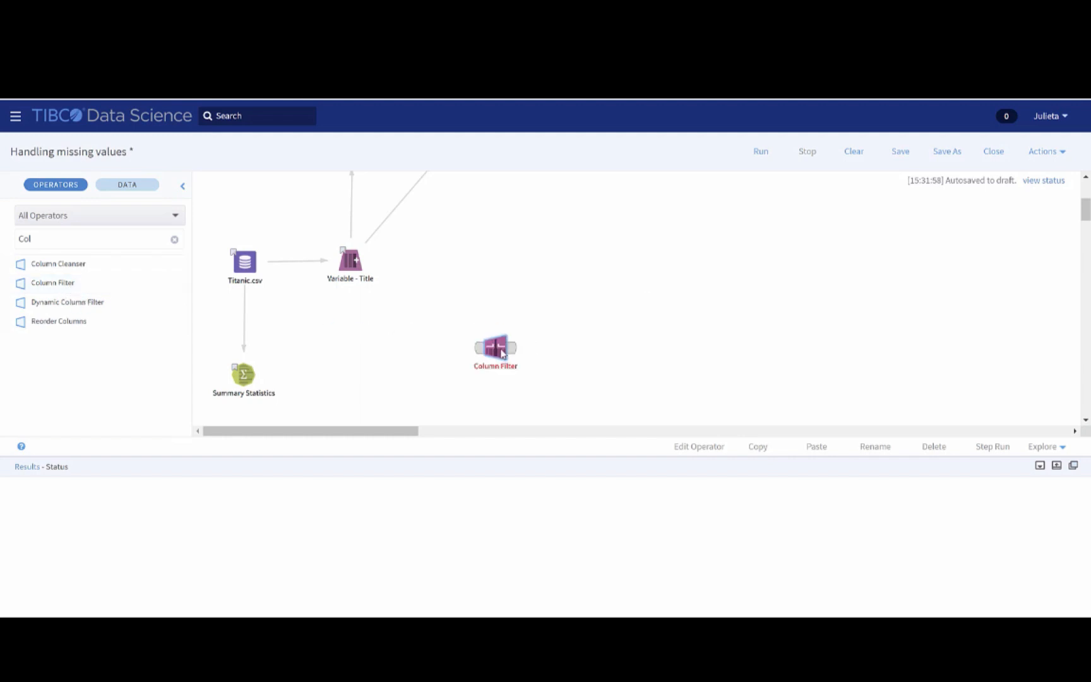
{"action": "right_click", "coordinate": [502, 352]}
{"action": "left_click", "coordinate": [557, 404]}
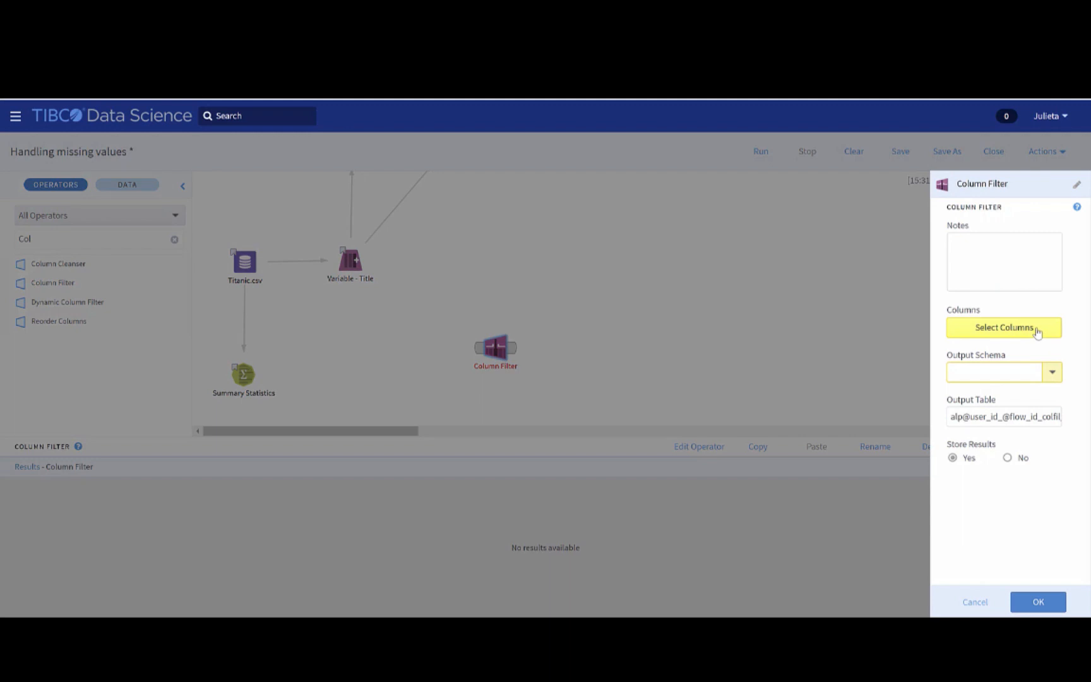
{"action": "left_click", "coordinate": [1036, 328]}
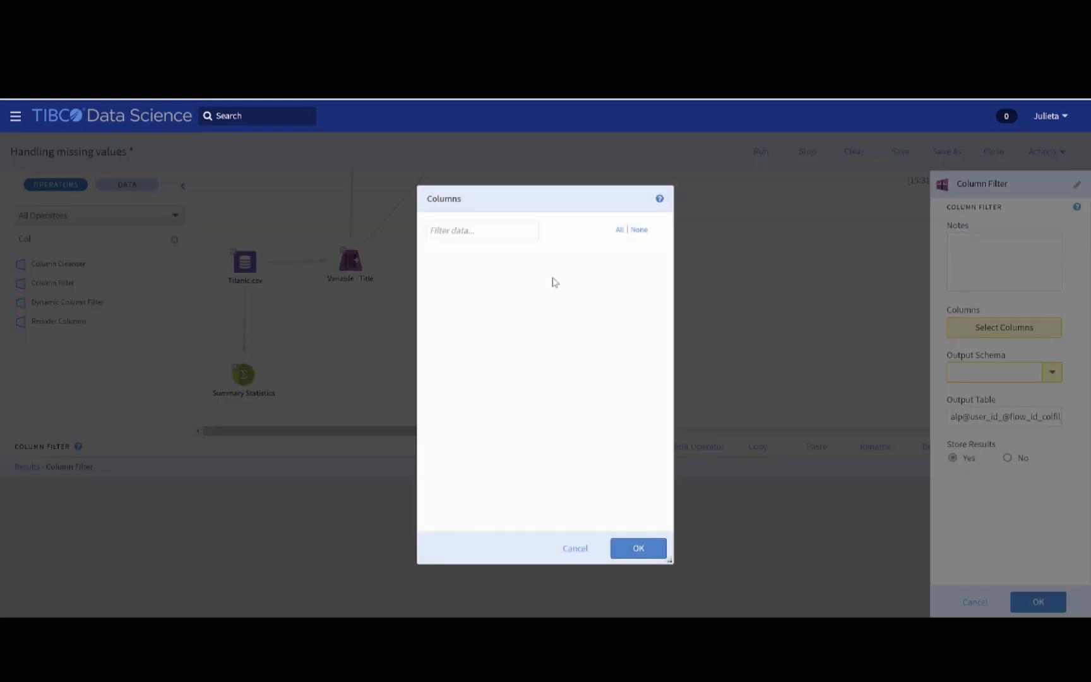
{"action": "left_click", "coordinate": [583, 553]}
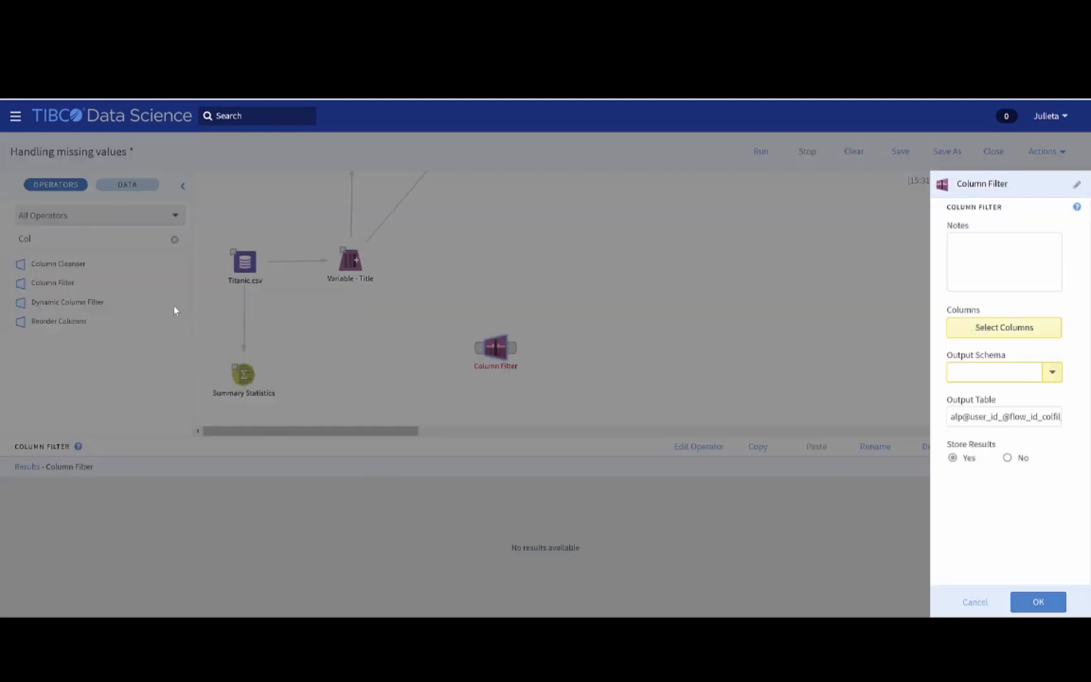
{"action": "left_click", "coordinate": [974, 602]}
Add a Column Cleanser operator beside Null Value Replacement and connect Null Value Replacement to it
{"action": "left_click_drag", "start_coordinate": [58, 264], "coordinate": [654, 256]}
{"action": "scroll", "coordinate": [607, 289], "scroll_direction": "up", "scroll_amount": 1}
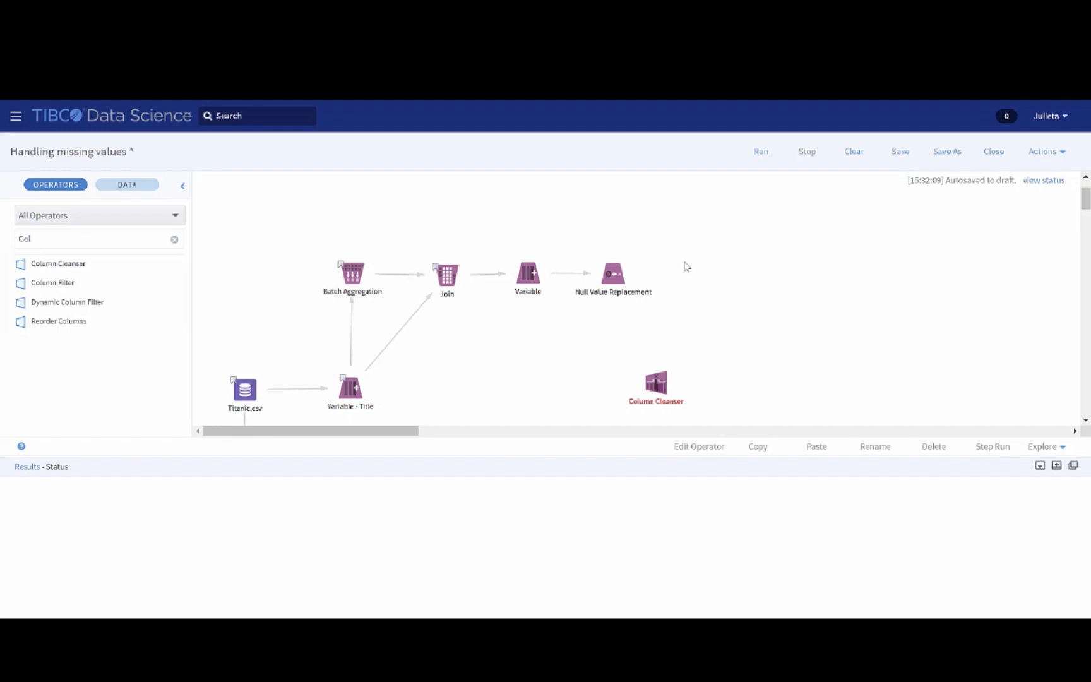
{"action": "left_click_drag", "start_coordinate": [673, 376], "coordinate": [716, 267]}
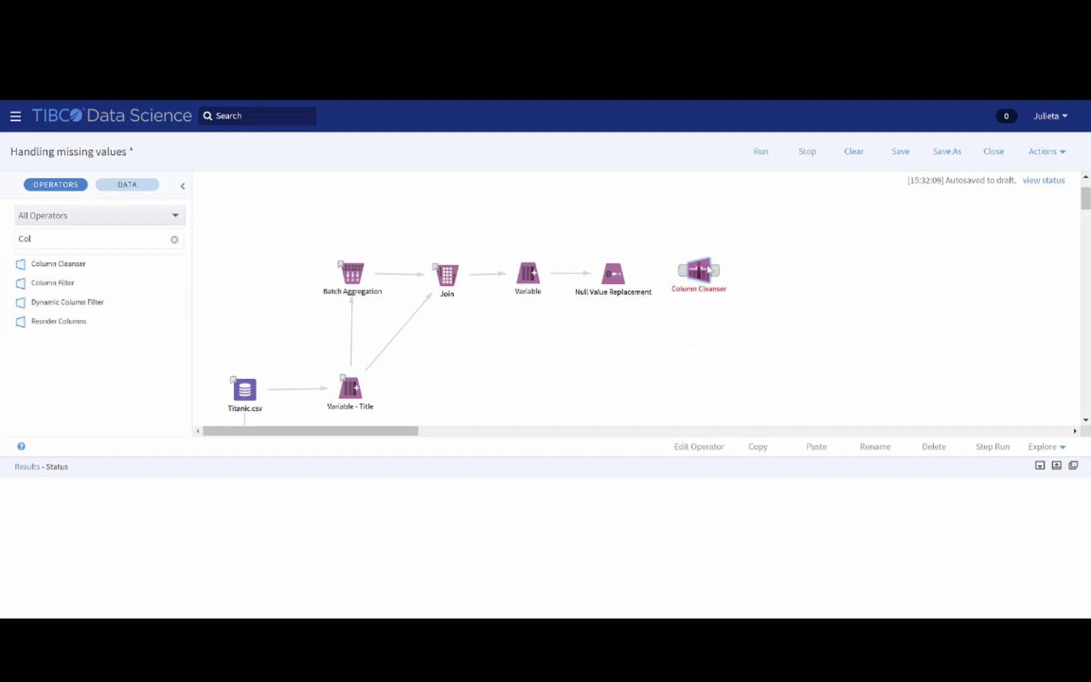
{"action": "mouse_move", "coordinate": [628, 272]}
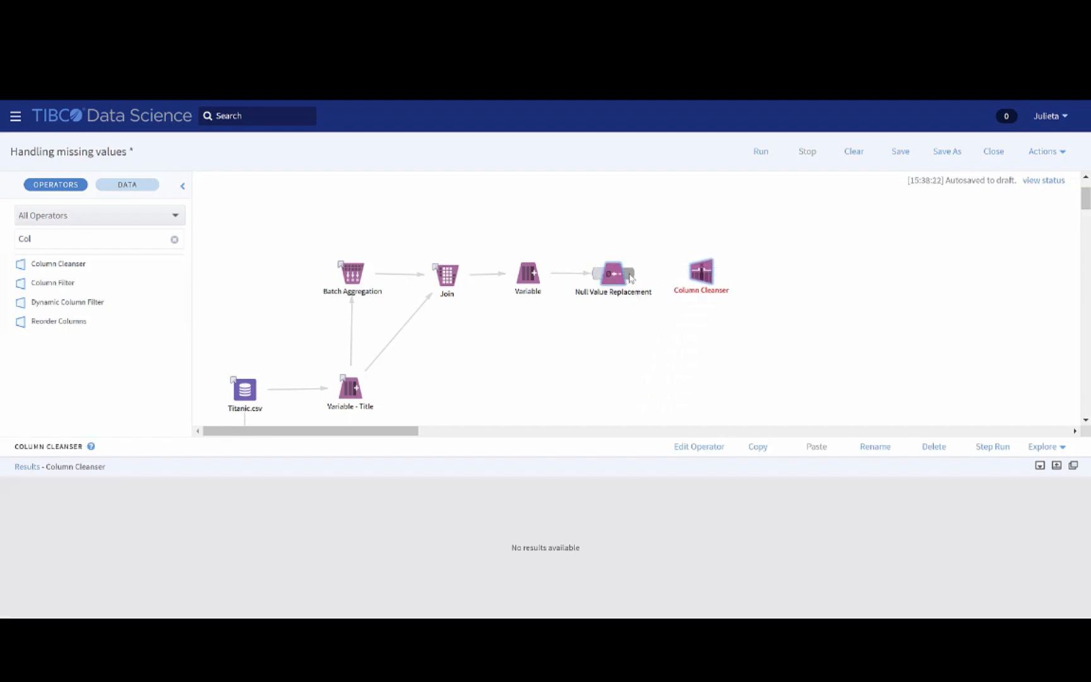
{"action": "left_click_drag", "start_coordinate": [629, 272], "coordinate": [707, 281]}
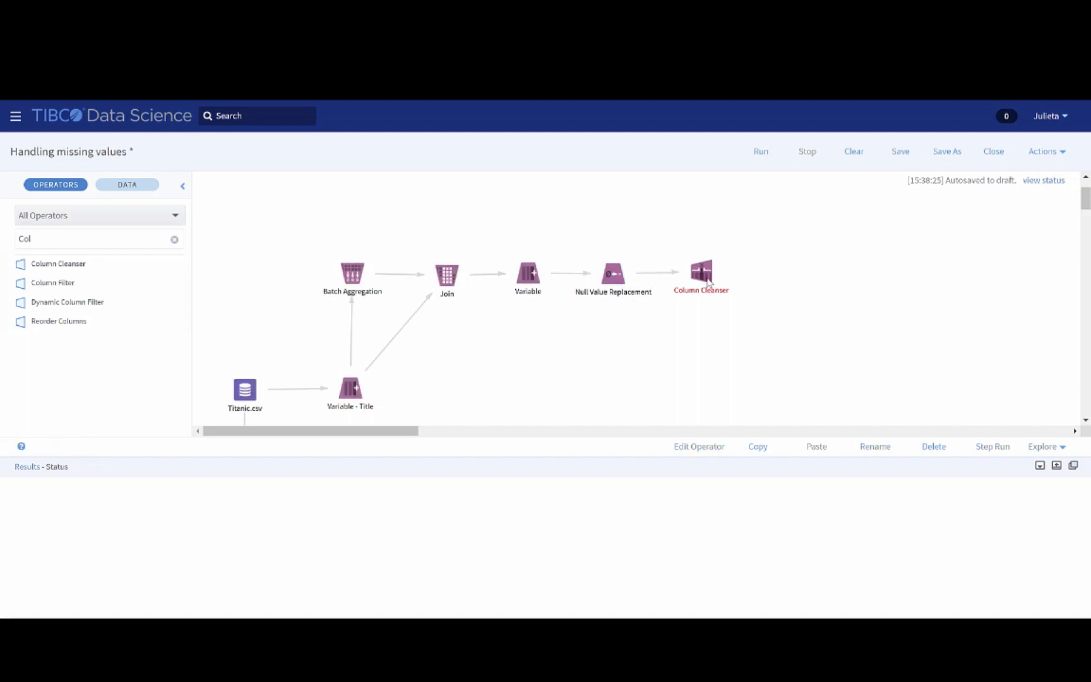
Delete the unconnected Column Filter operator from the workflow
{"action": "scroll", "coordinate": [707, 282], "scroll_direction": "down", "scroll_amount": 3}
{"action": "left_click", "coordinate": [509, 355]}
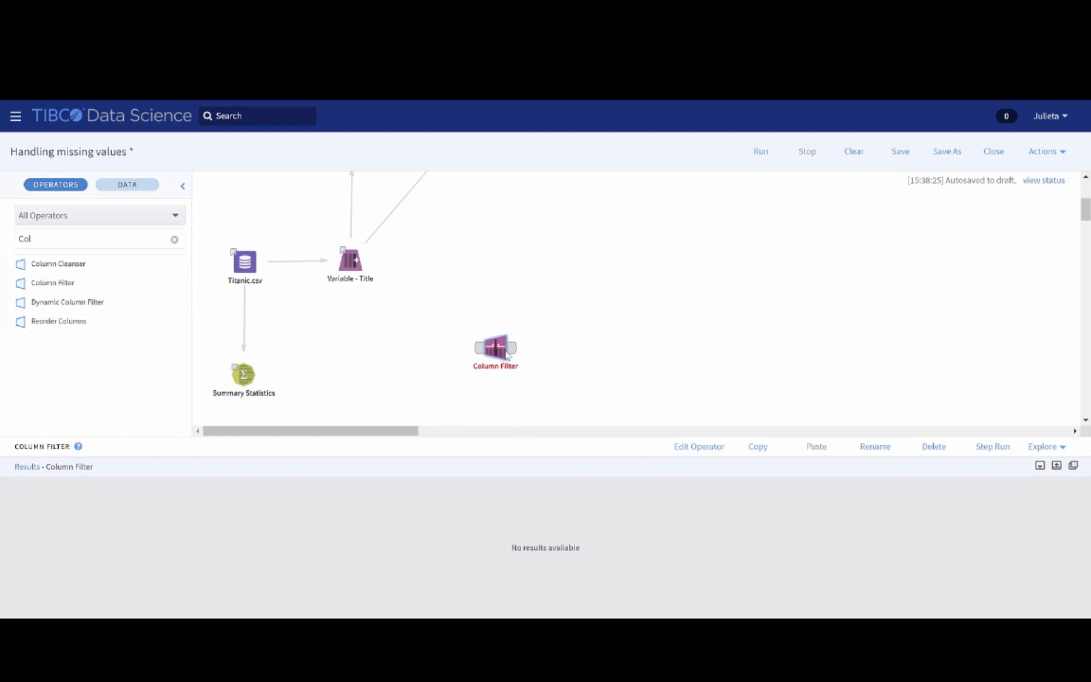
{"action": "key", "text": "Delete"}
In the Column Cleanser's properties, select all available numeric columns to treat as continuous
{"action": "scroll", "coordinate": [653, 312], "scroll_direction": "up", "scroll_amount": 3}
{"action": "right_click", "coordinate": [701, 341]}
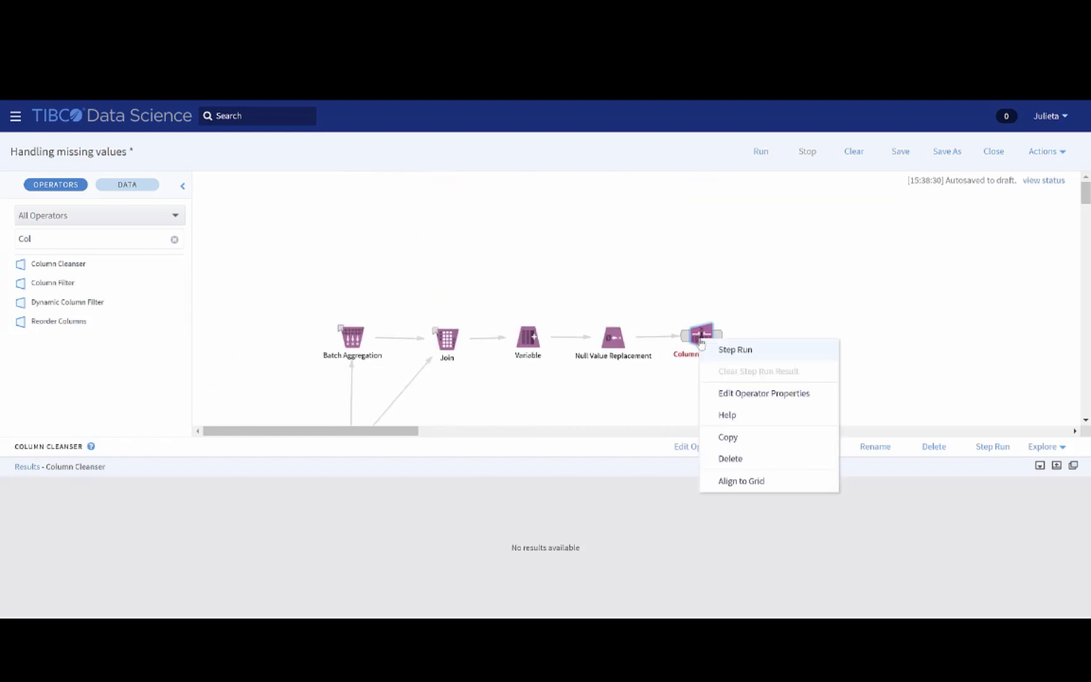
{"action": "left_click", "coordinate": [754, 394]}
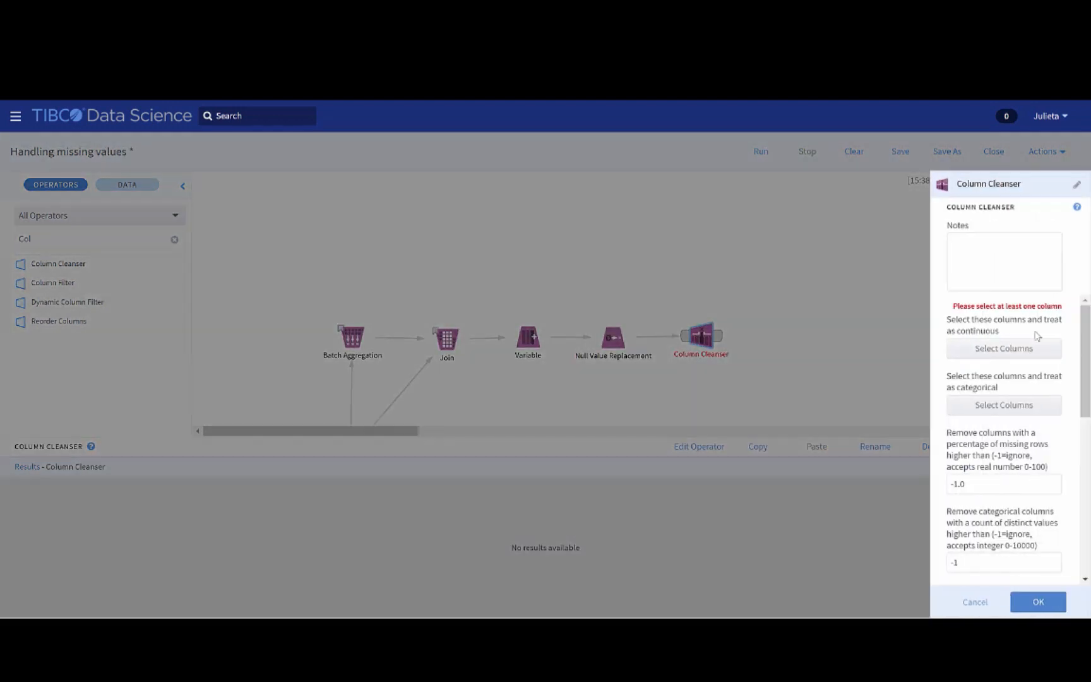
{"action": "left_click", "coordinate": [1044, 353]}
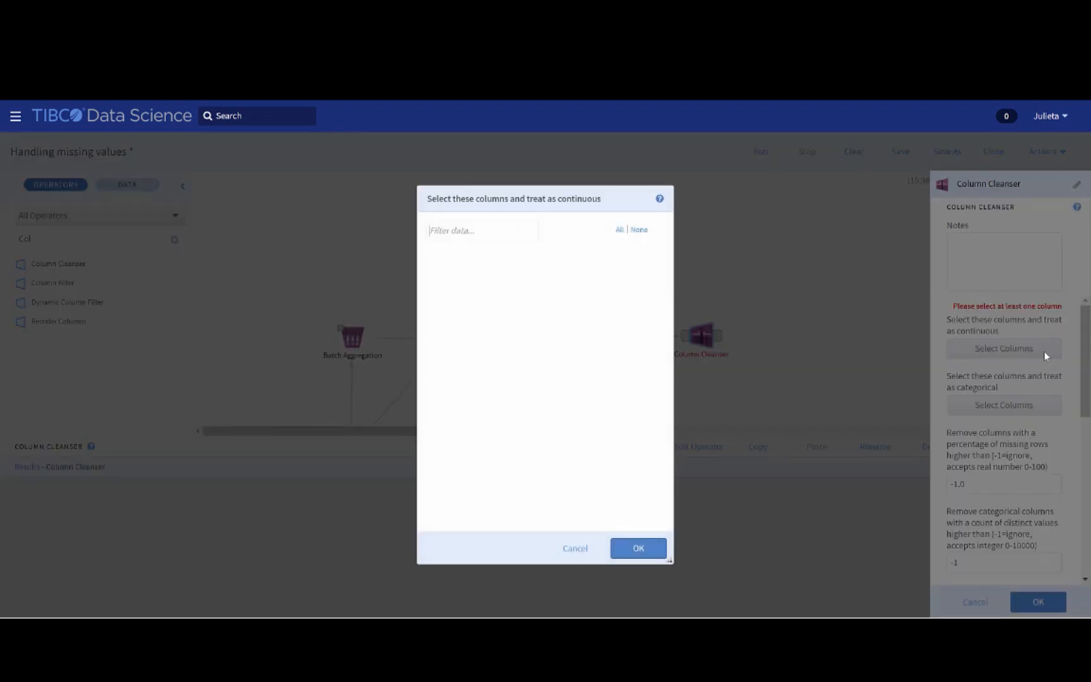
{"action": "left_click", "coordinate": [621, 233]}
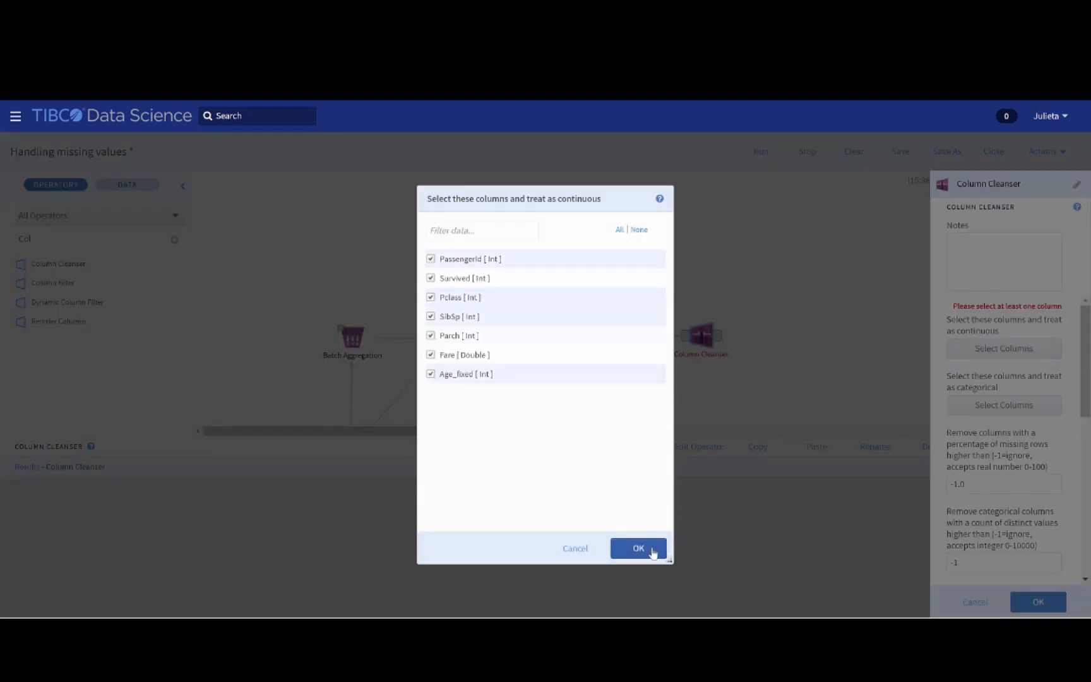
{"action": "left_click", "coordinate": [650, 551]}
Select all available string columns for the Column Cleanser to treat as categorical
{"action": "left_click", "coordinate": [1028, 410]}
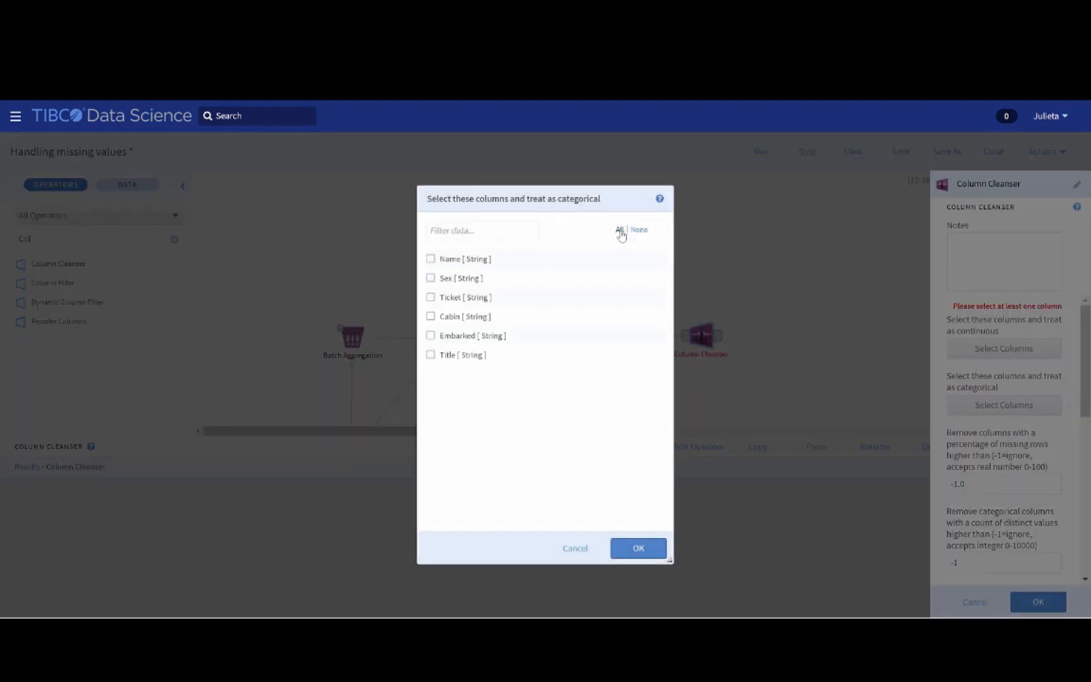
{"action": "left_click", "coordinate": [619, 230]}
{"action": "left_click", "coordinate": [639, 548]}
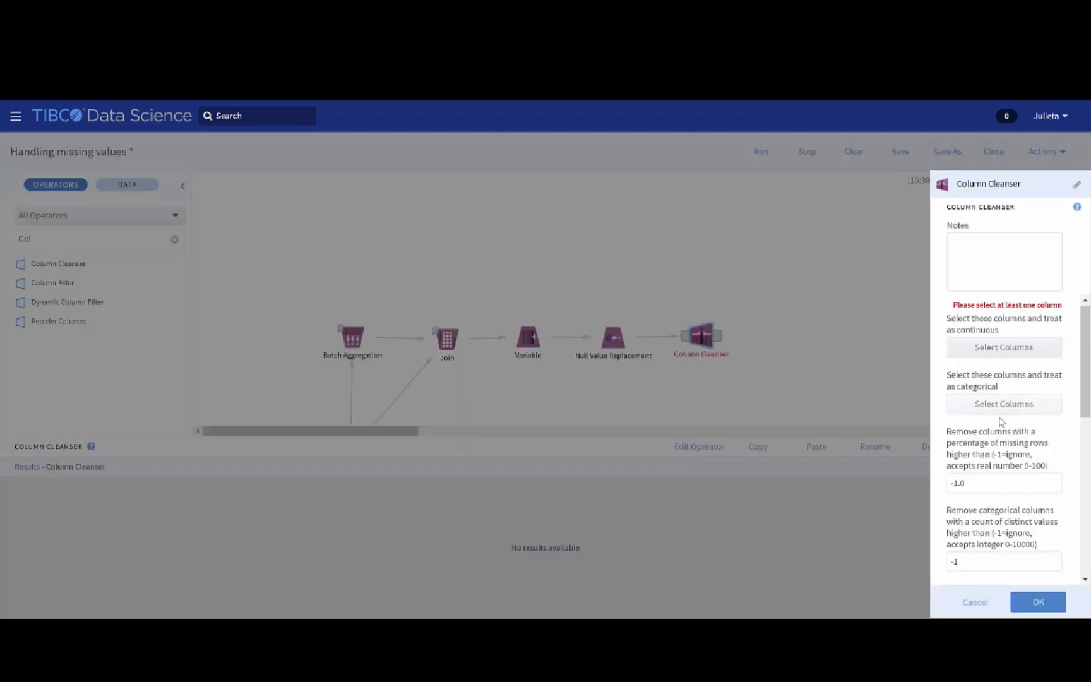
Set the Column Cleanser to remove columns with a percentage of missing rows higher than 75
{"action": "scroll", "coordinate": [998, 422], "scroll_direction": "down", "scroll_amount": 2}
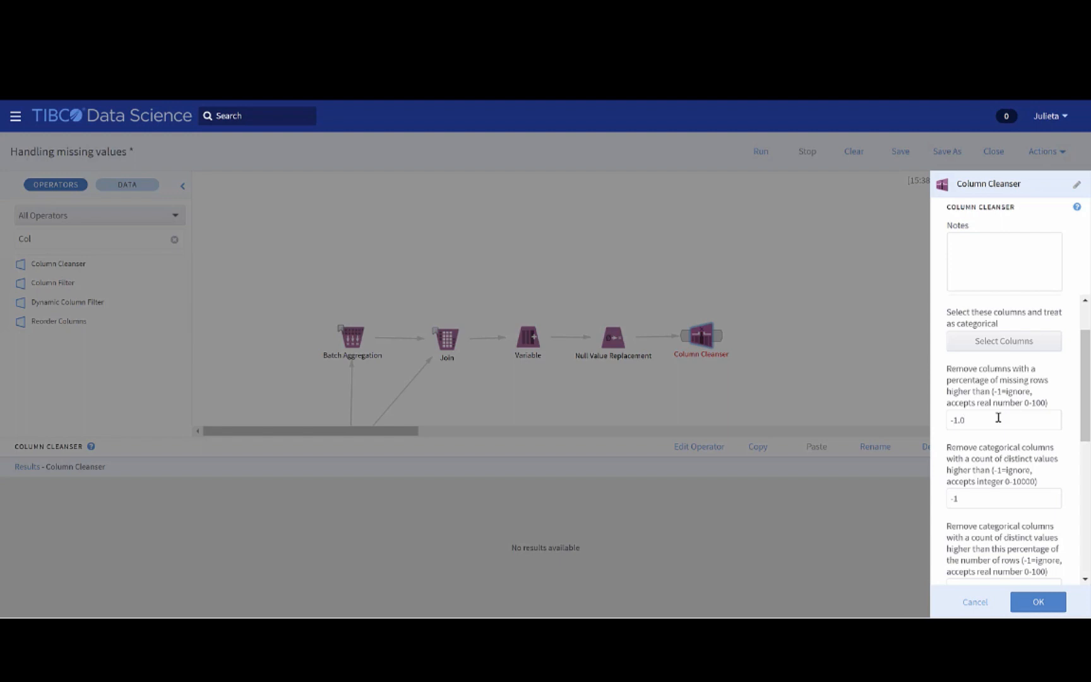
{"action": "key", "text": "BackSpace"}
{"action": "key", "text": "BackSpace"}
{"action": "key", "text": "BackSpace"}
{"action": "key", "text": "BackSpace"}
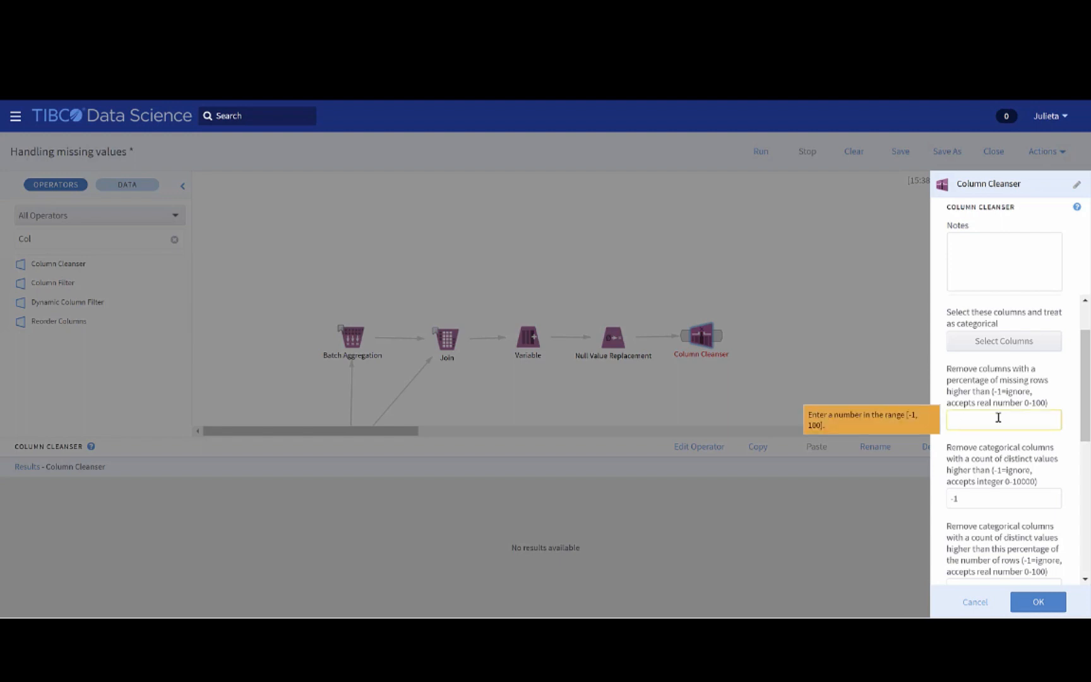
{"action": "type", "text": "75"}
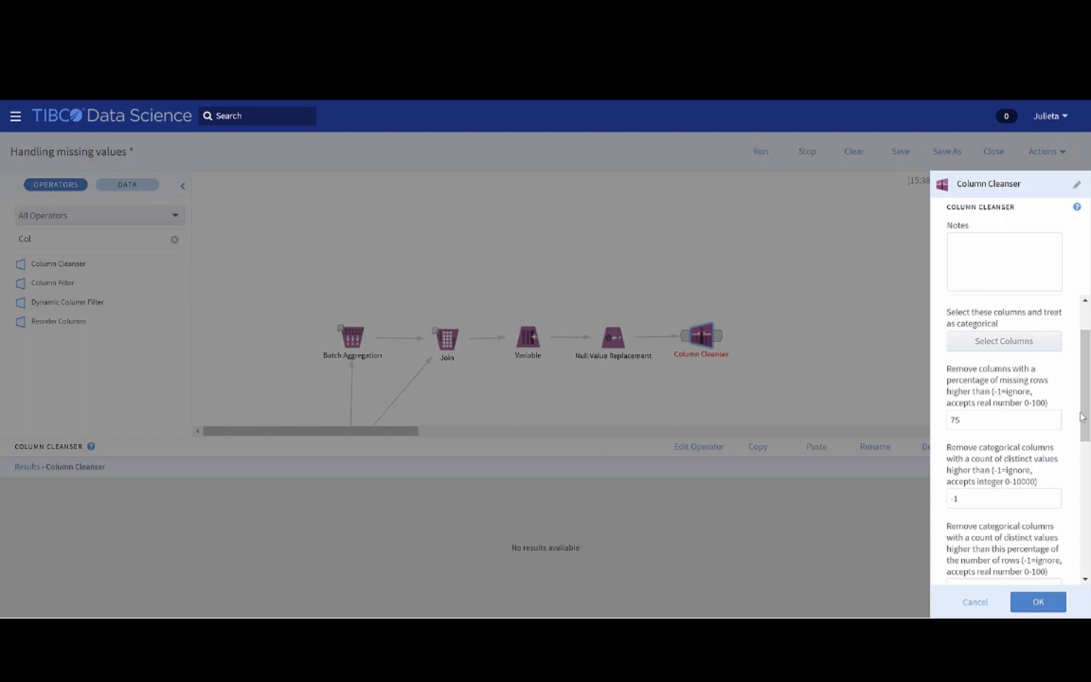
Set the Column Cleanser's output schema to Datasets_s3, leaving the remaining removal criteria at their defaults, and apply the properties
{"action": "left_click_drag", "start_coordinate": [1083, 418], "coordinate": [1087, 429]}
{"action": "scroll", "coordinate": [1004, 442], "scroll_direction": "down", "scroll_amount": 2}
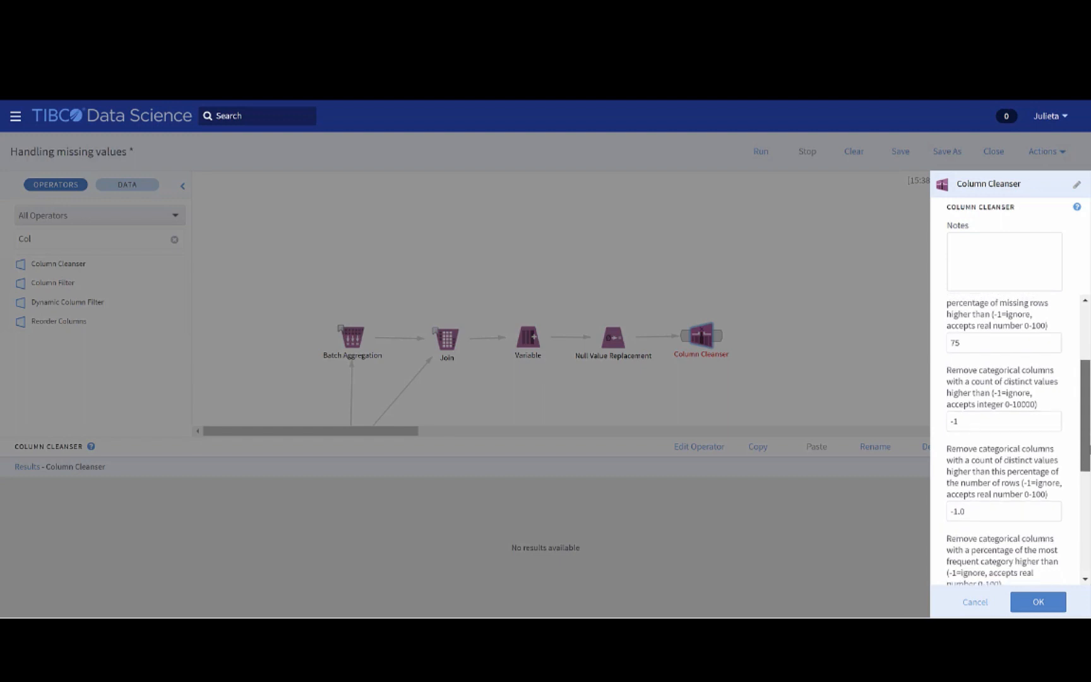
{"action": "left_click_drag", "start_coordinate": [1086, 461], "coordinate": [1086, 467]}
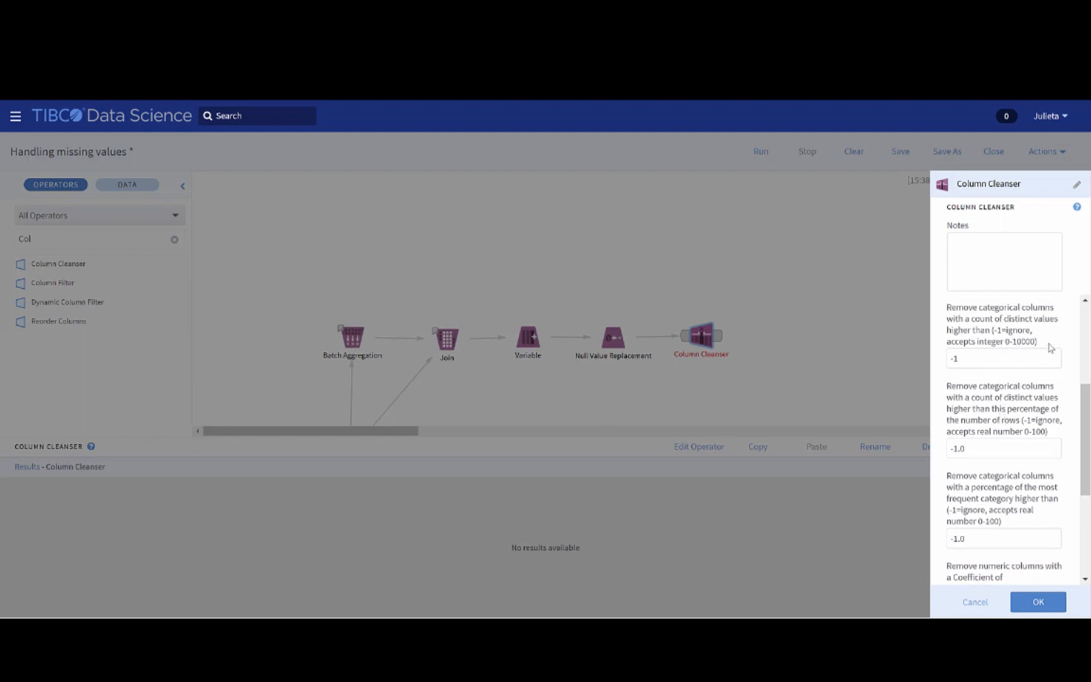
{"action": "left_click_drag", "start_coordinate": [1086, 403], "coordinate": [1087, 444]}
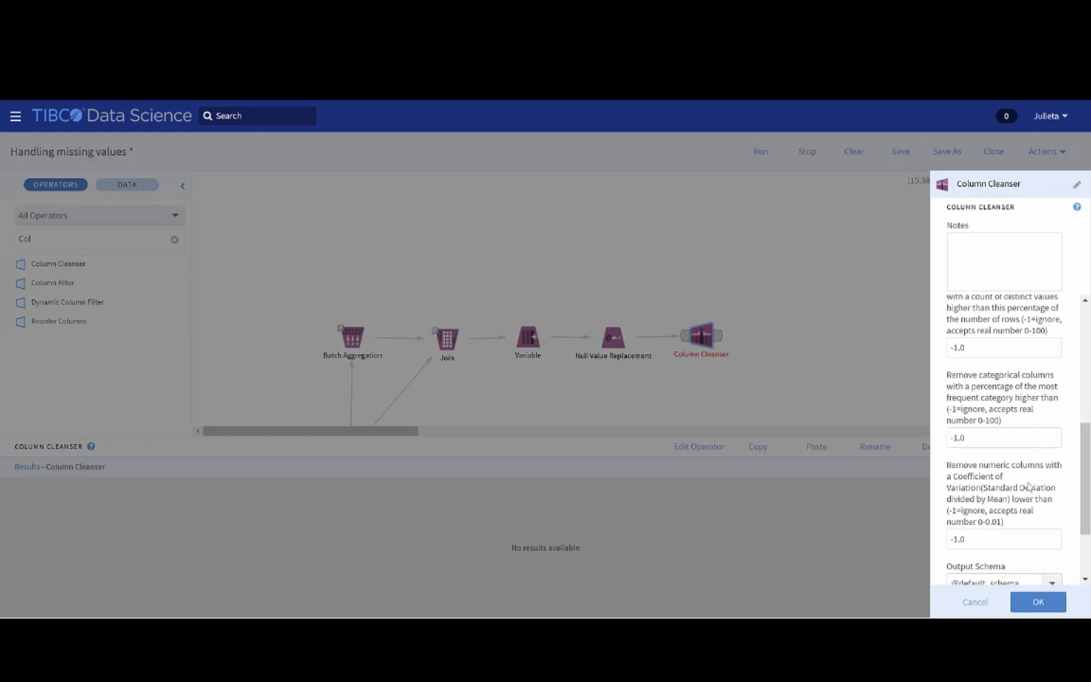
{"action": "scroll", "coordinate": [1043, 507], "scroll_direction": "down", "scroll_amount": 2}
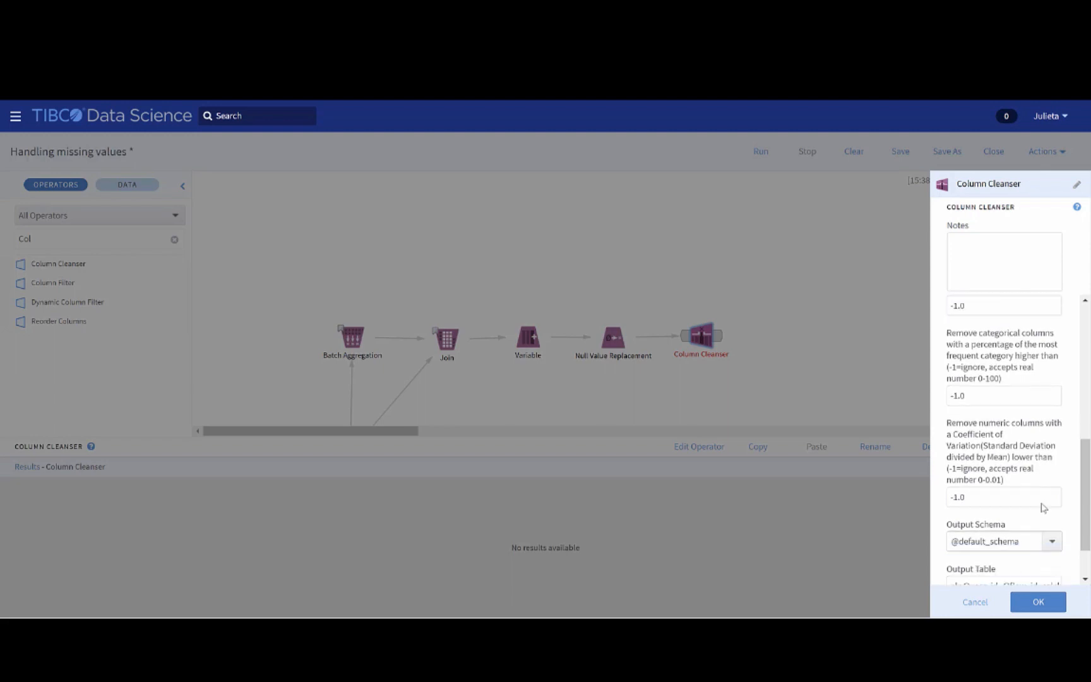
{"action": "scroll", "coordinate": [1042, 483], "scroll_direction": "down", "scroll_amount": 1}
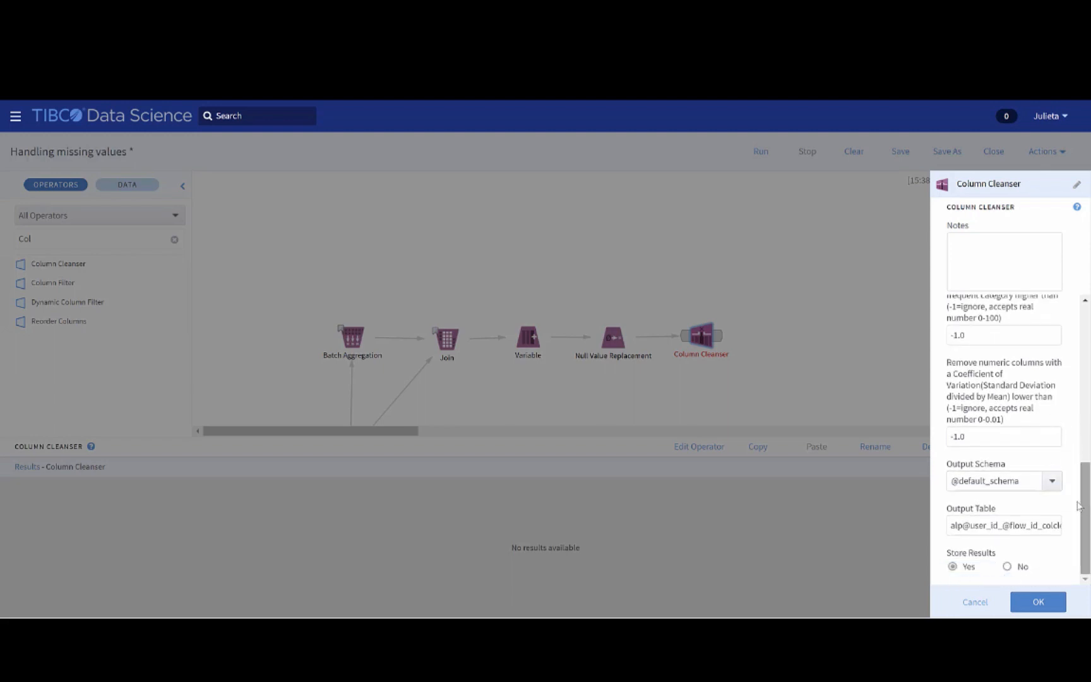
{"action": "left_click", "coordinate": [1052, 480]}
{"action": "left_click", "coordinate": [1008, 440]}
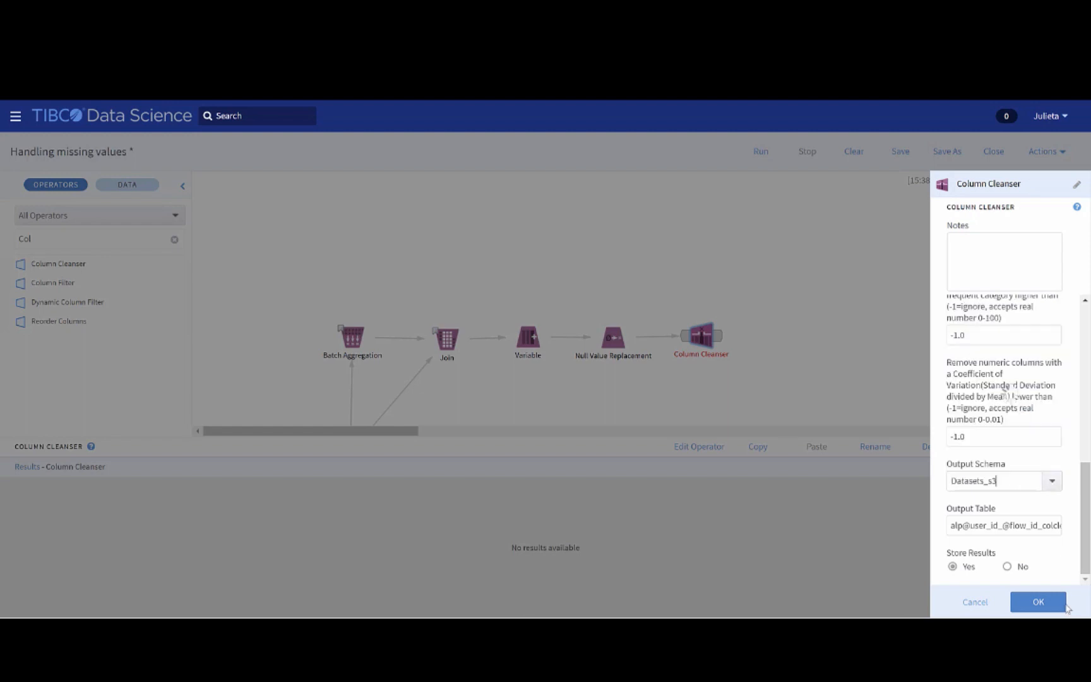
{"action": "left_click", "coordinate": [1038, 602]}
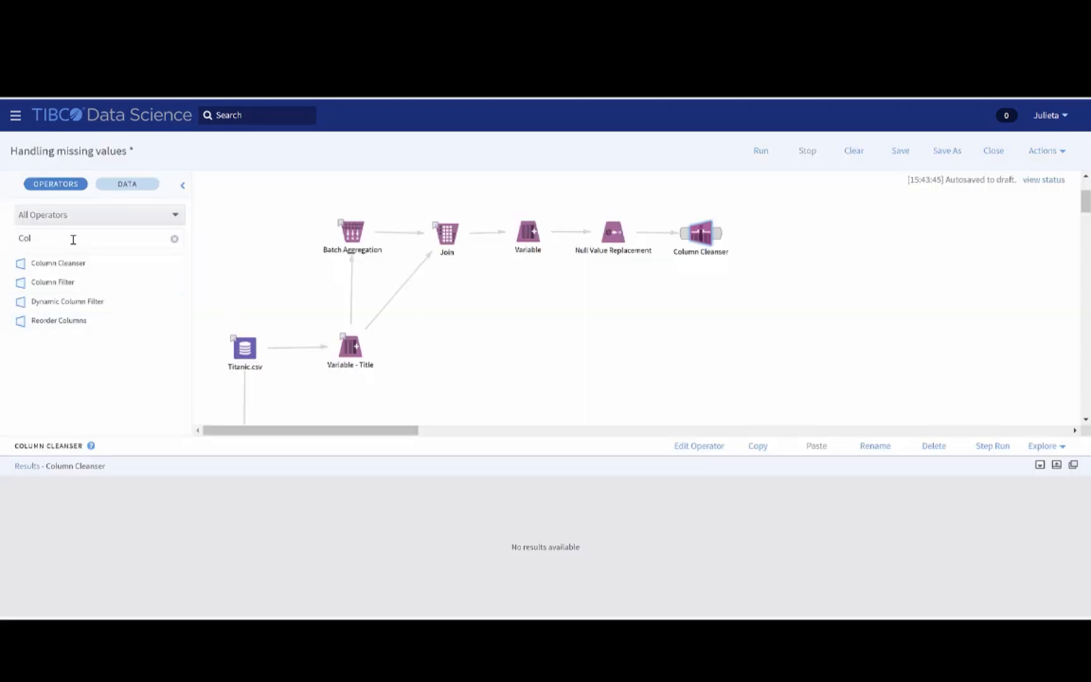
Add a Summary Statistics operator below the Column Cleanser and connect the Column Cleanser's output to it
{"action": "double_click", "coordinate": [22, 238]}
{"action": "type", "text": "su"}
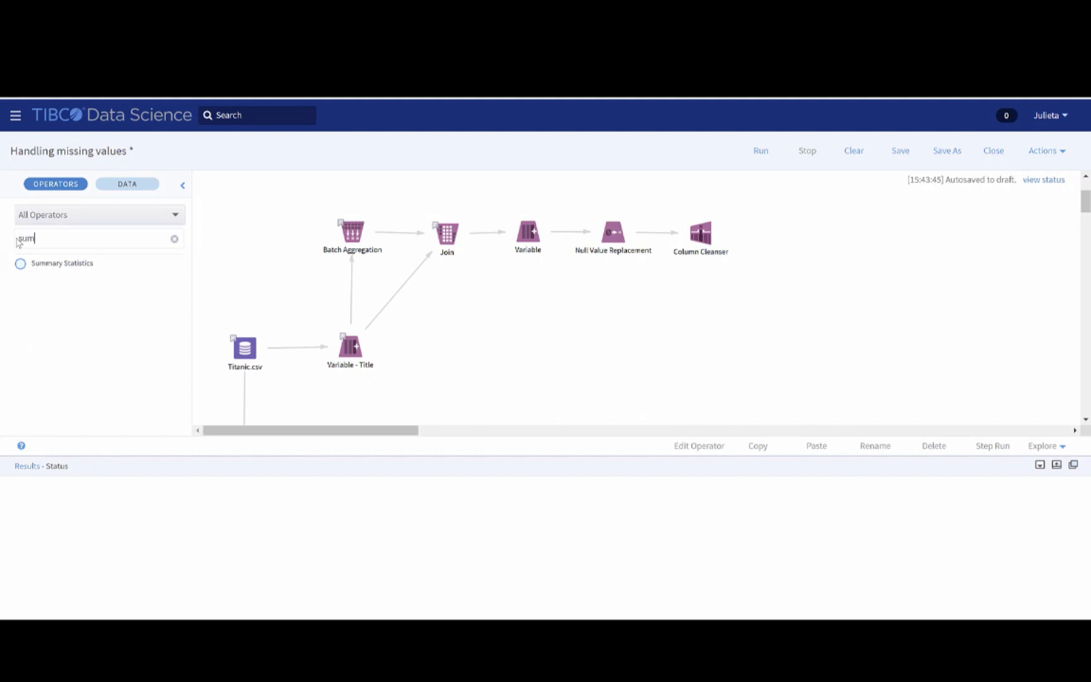
{"action": "type", "text": "m"}
{"action": "left_click_drag", "start_coordinate": [50, 268], "coordinate": [681, 299]}
{"action": "left_click_drag", "start_coordinate": [718, 238], "coordinate": [695, 319]}
In the new Summary Statistics operator's properties, select all available columns to summarise
{"action": "right_click", "coordinate": [696, 321]}
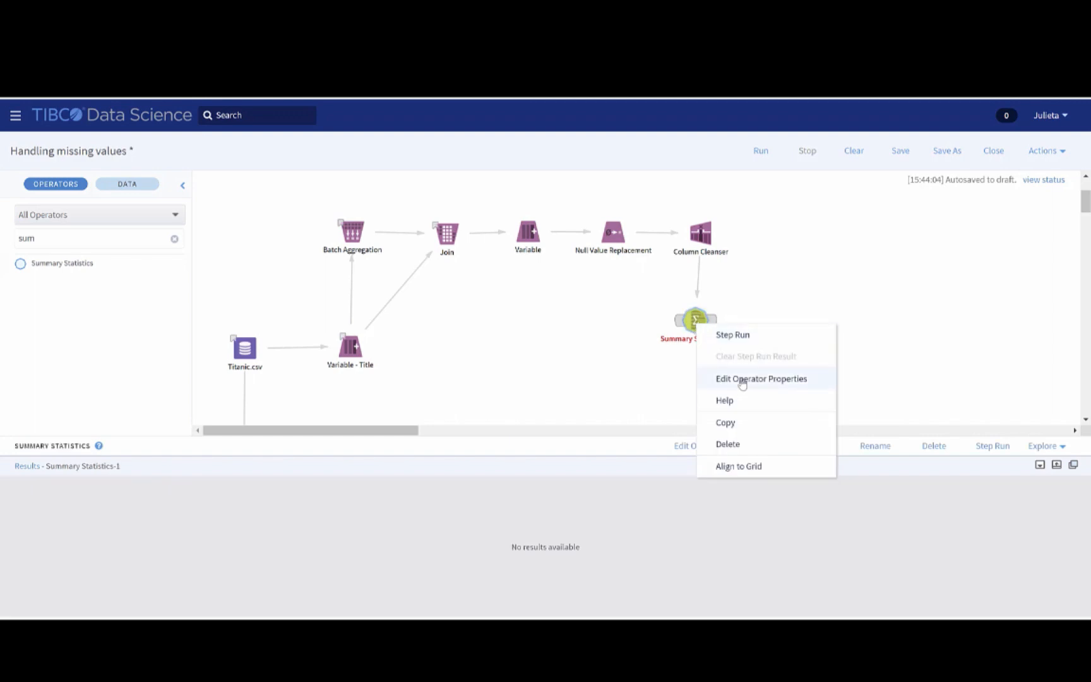
{"action": "left_click", "coordinate": [740, 378]}
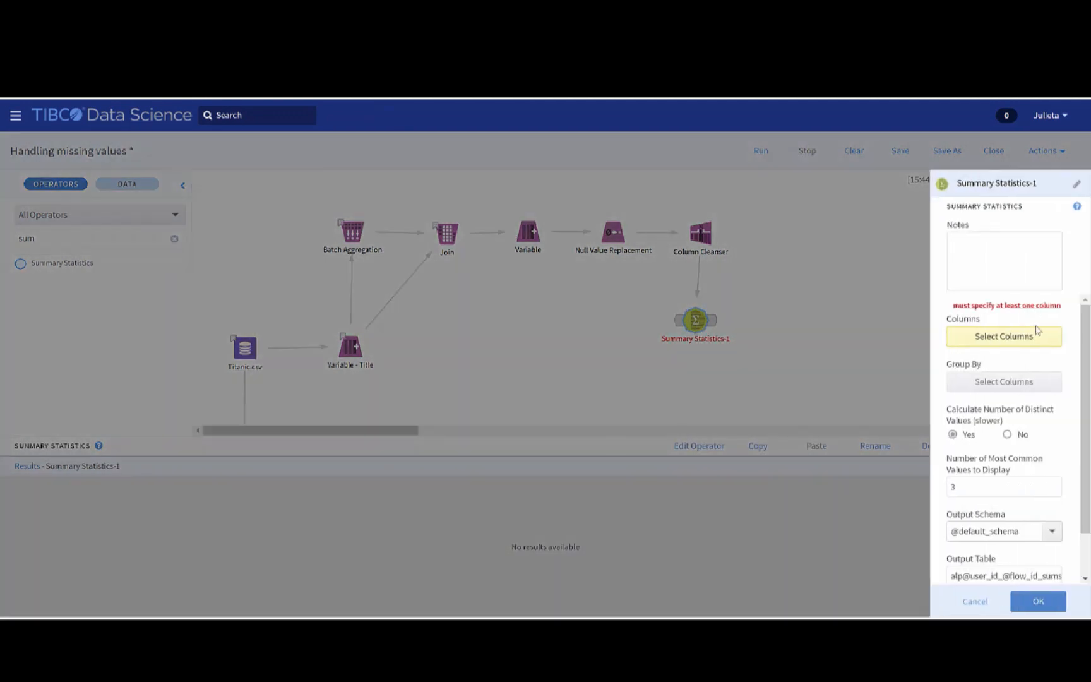
{"action": "left_click", "coordinate": [1034, 340]}
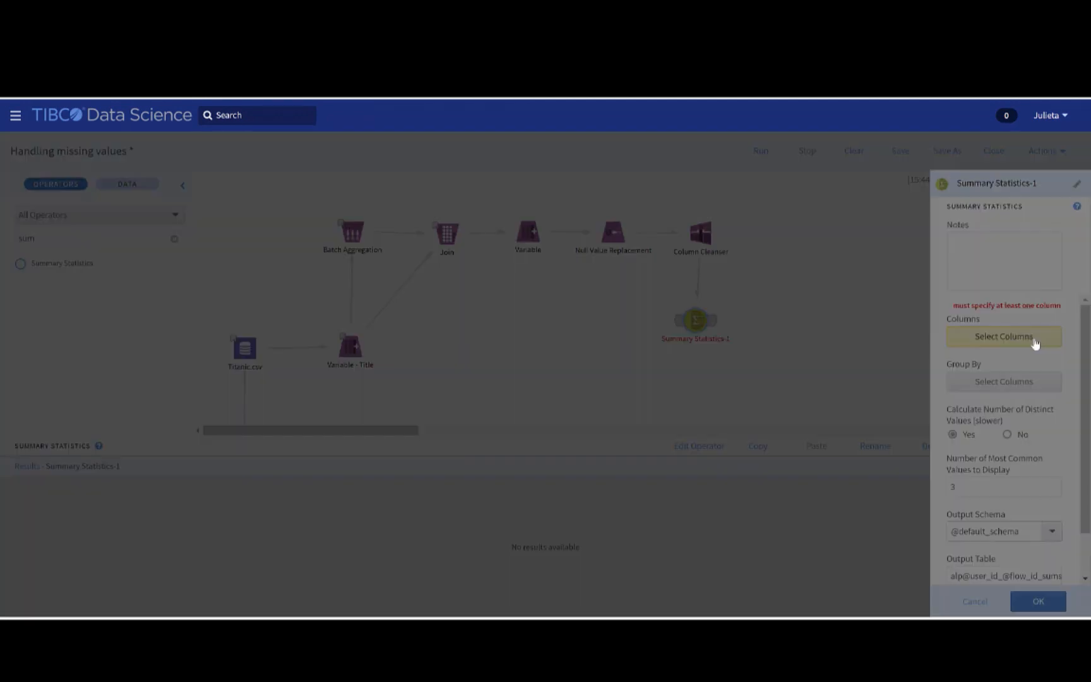
{"action": "left_click", "coordinate": [618, 230]}
{"action": "left_click", "coordinate": [637, 547]}
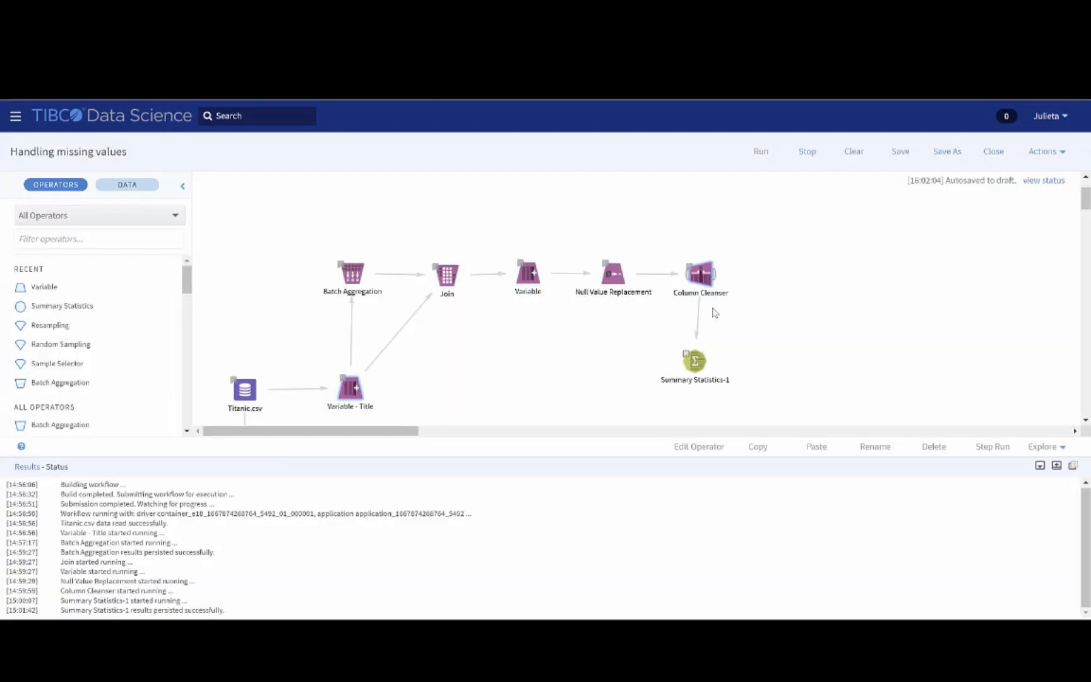
Show the results of the Summary Statistics operator connected to the Column Cleanser to check the columns' null counts
{"action": "left_click", "coordinate": [697, 362]}
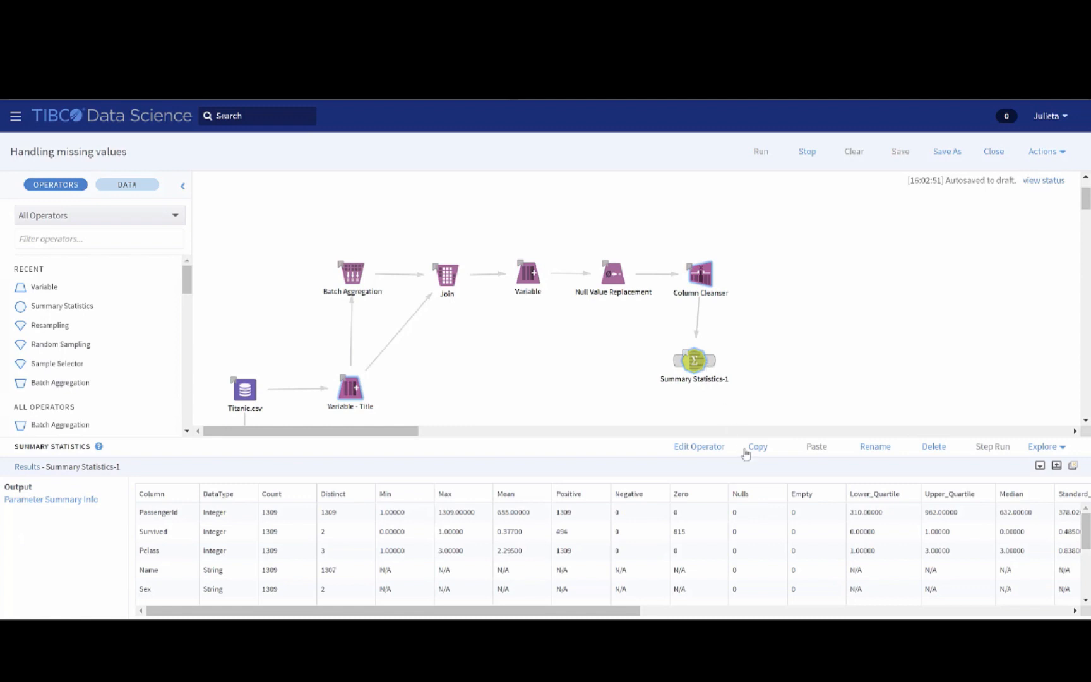